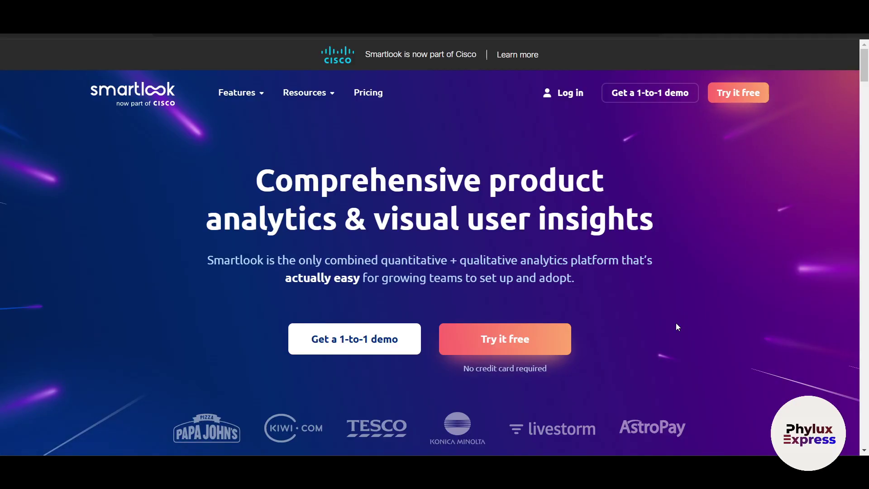
Step: Scroll down the Smartlook homepage's feature sections, then back up to Session Recordings
scroll(677, 324, "down", 3)
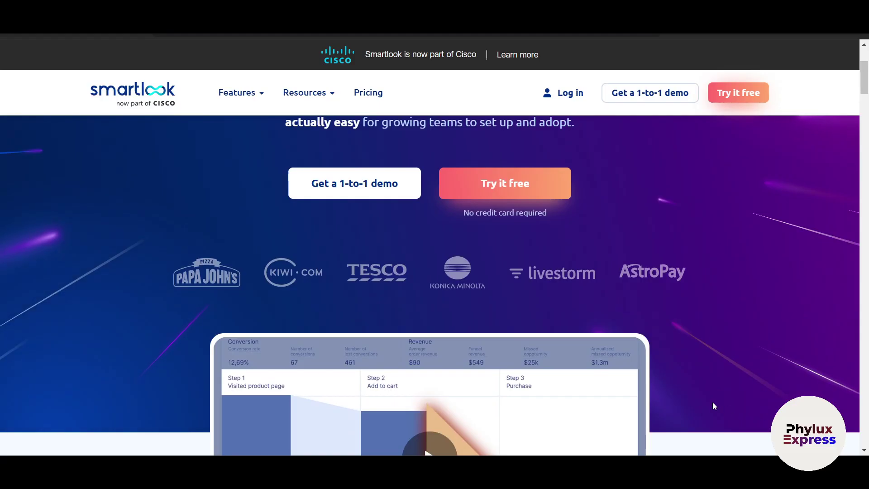
scroll(713, 406, "down", 8)
scroll(712, 402, "down", 2)
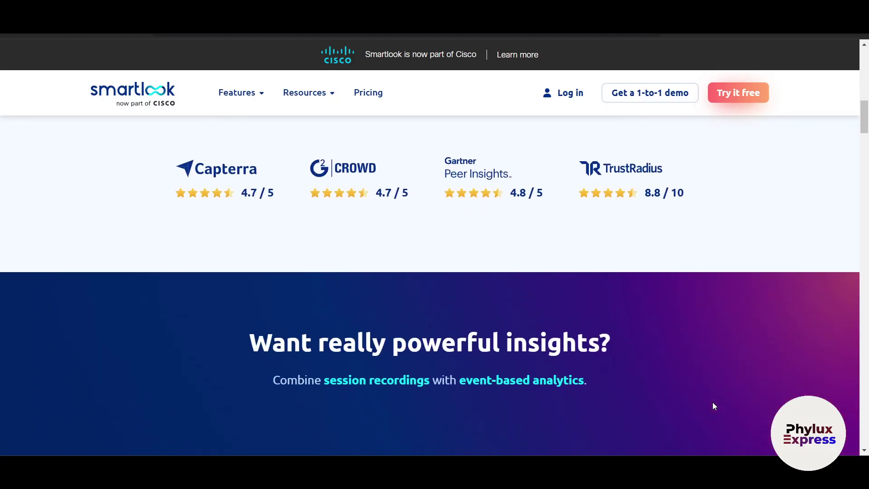
scroll(712, 402, "down", 4)
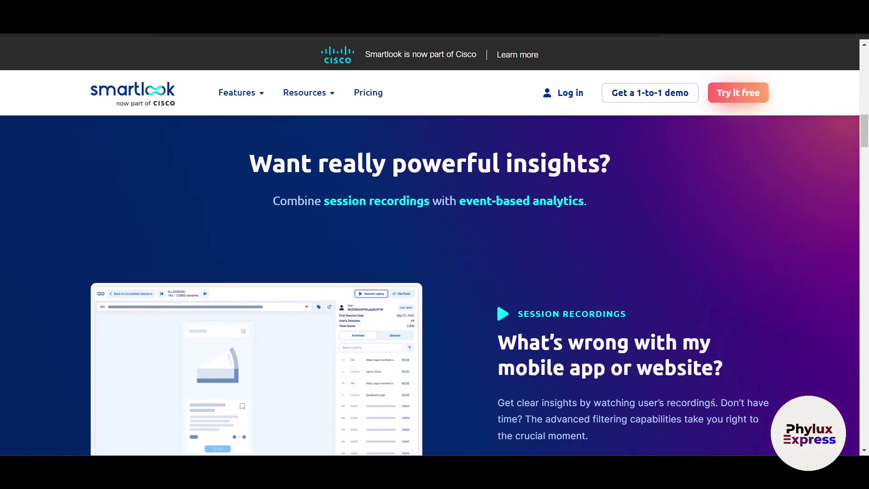
scroll(713, 402, "down", 5)
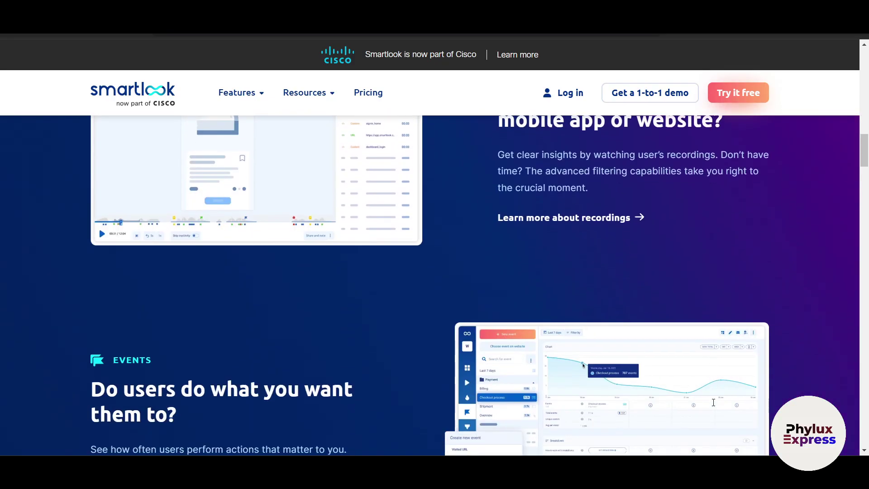
scroll(714, 406, "down", 4)
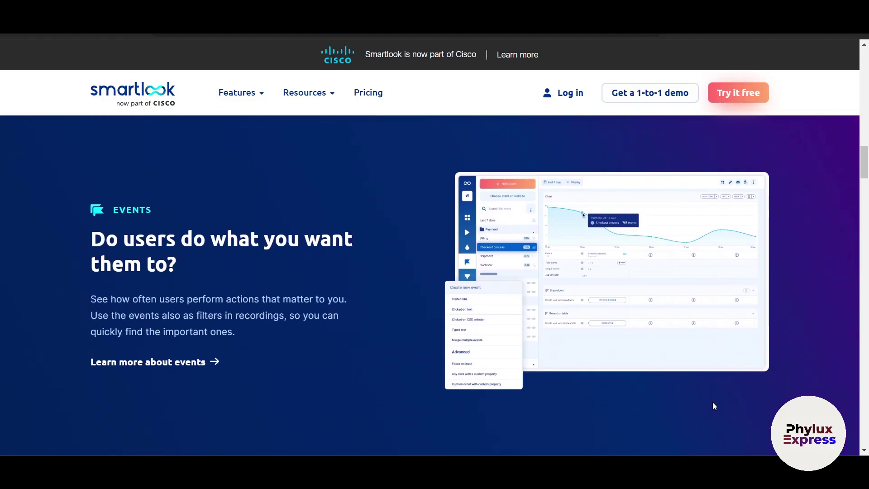
scroll(712, 402, "down", 12)
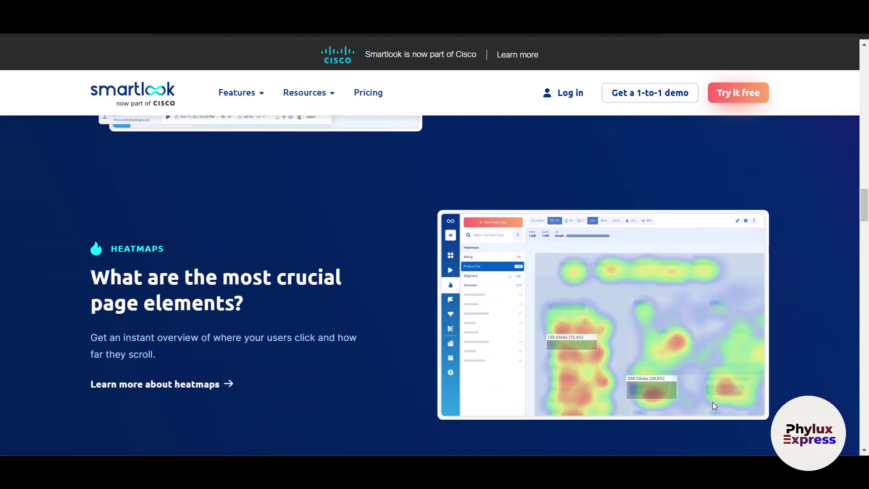
scroll(712, 402, "down", 4)
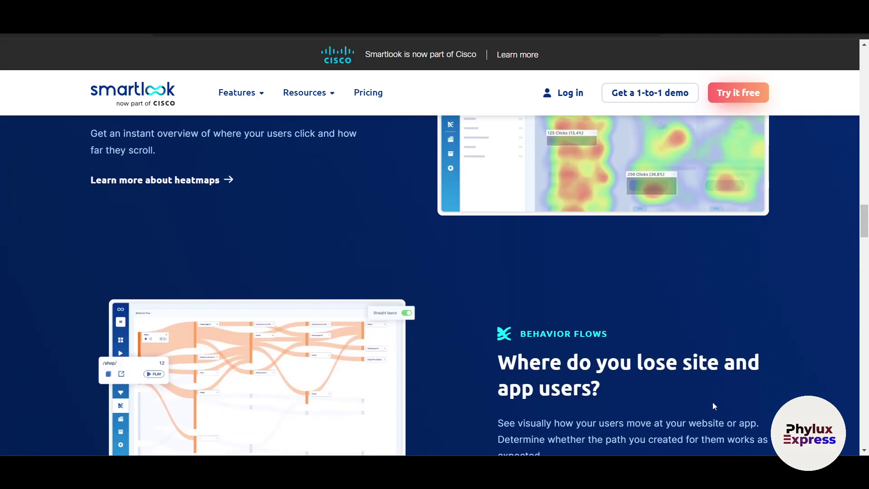
scroll(712, 402, "down", 2)
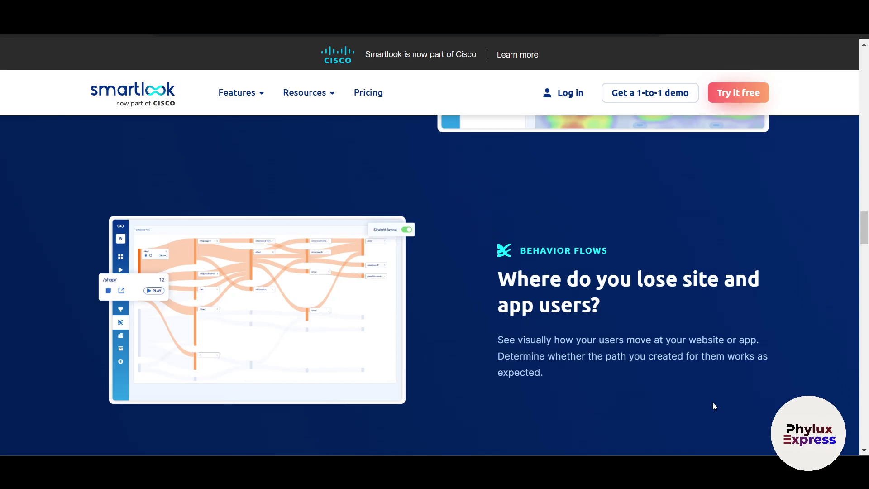
scroll(713, 406, "down", 4)
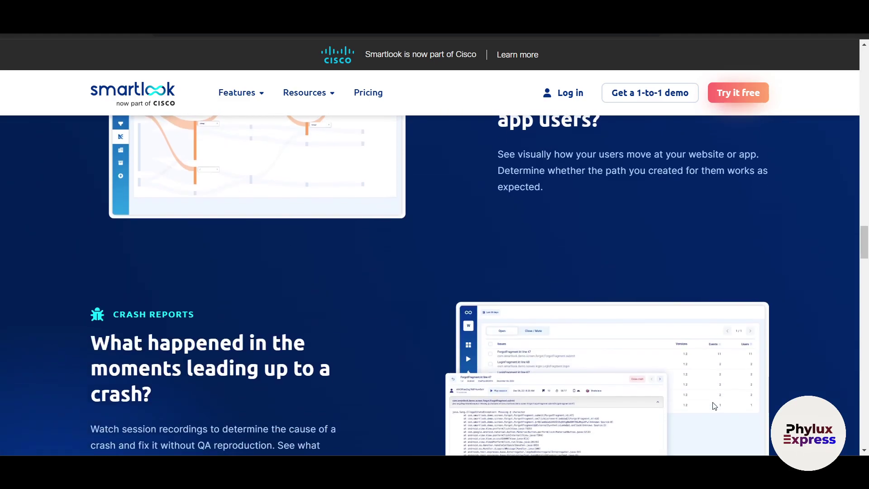
scroll(714, 404, "down", 5)
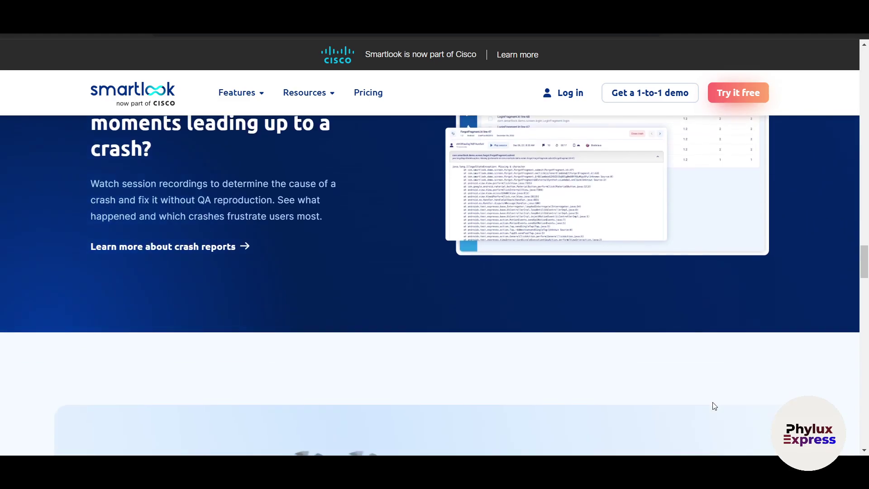
scroll(713, 406, "down", 14)
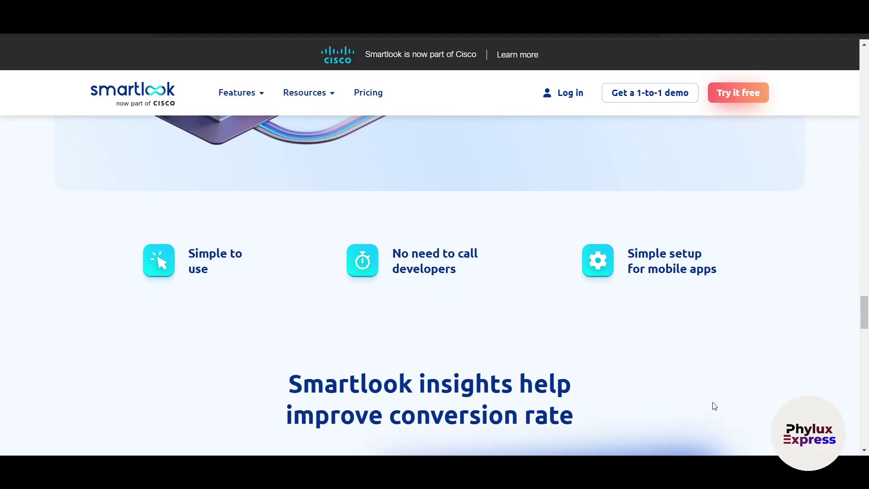
scroll(714, 405, "down", 1)
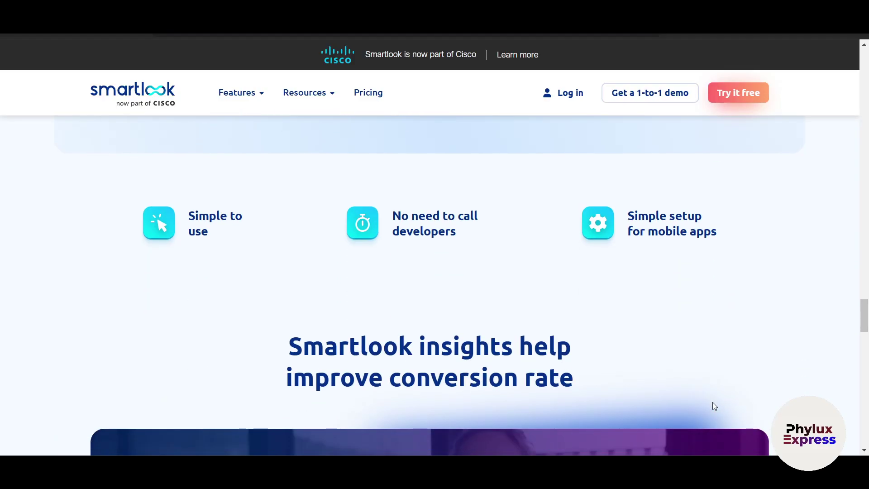
scroll(714, 405, "up", 18)
scroll(714, 405, "up", 2)
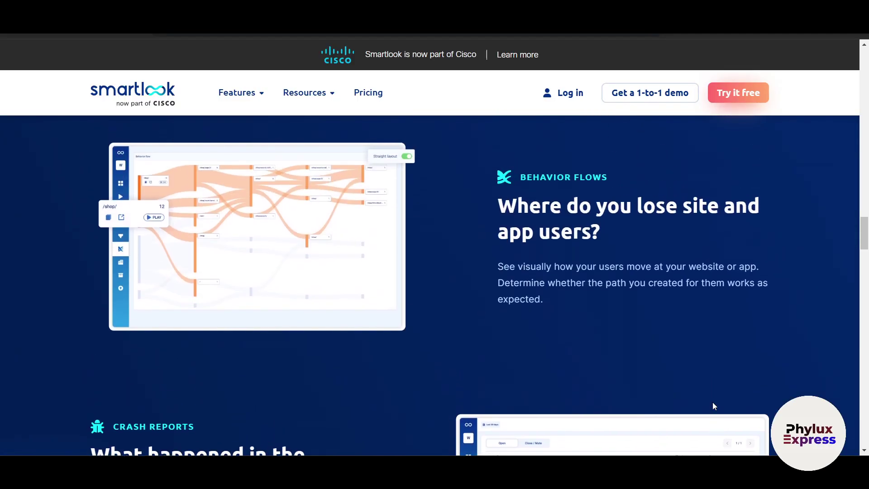
scroll(712, 402, "up", 15)
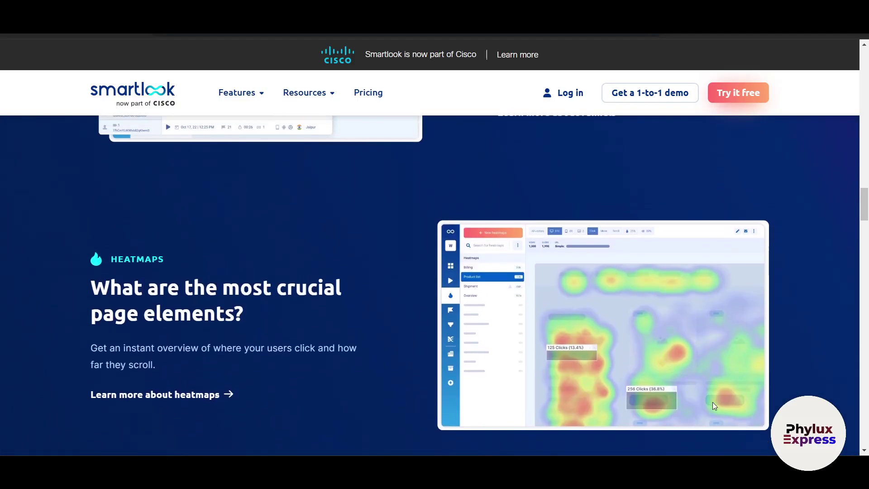
scroll(714, 405, "up", 7)
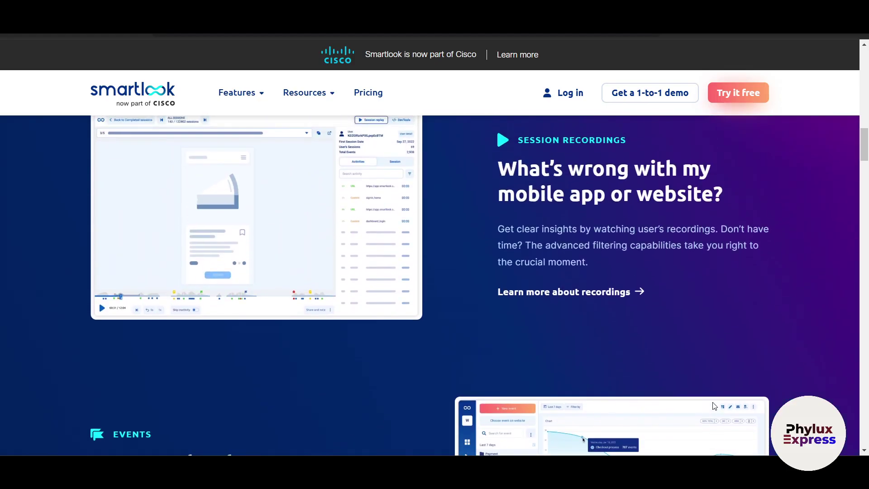
scroll(714, 405, "down", 1)
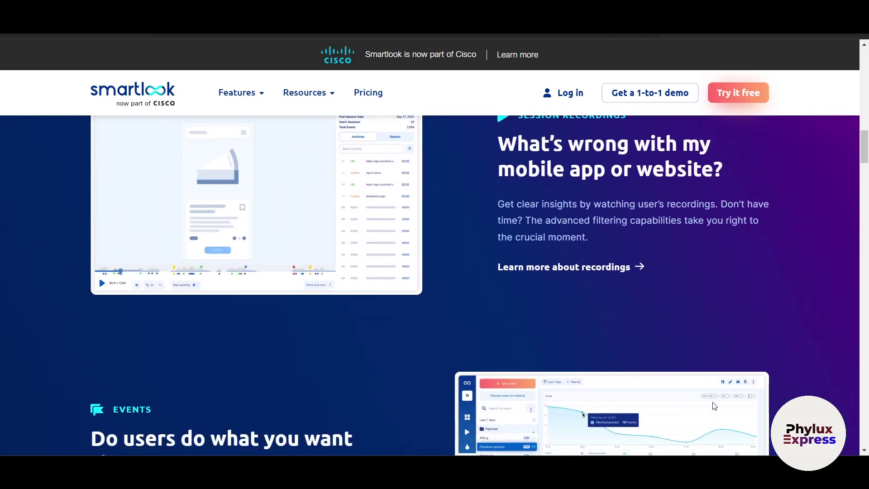
scroll(714, 405, "up", 2)
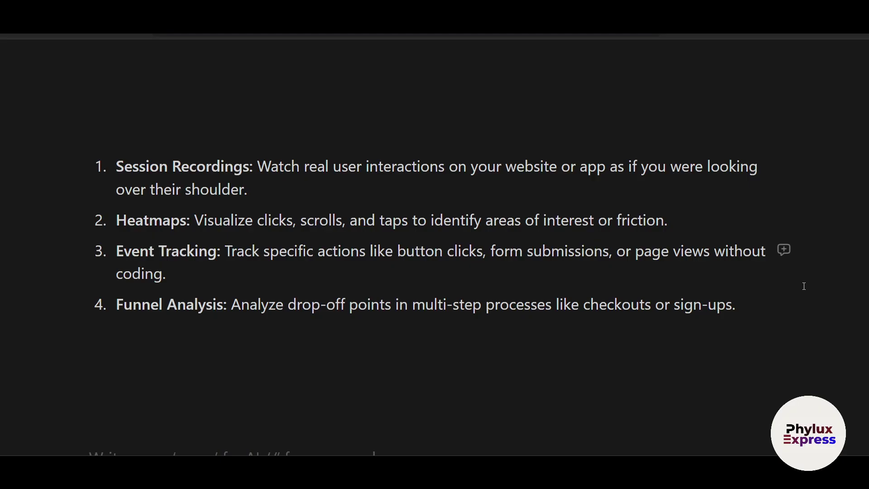
Step: Read the notes listing Session Recordings, Heatmaps, Event Tracking and Funnel Analysis
scroll(803, 286, "up", 1)
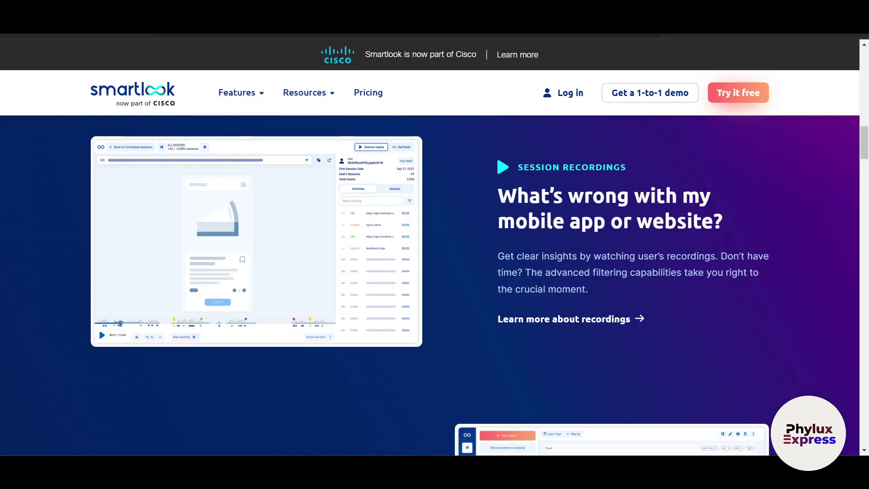
Step: Scroll back up to the top of the Smartlook homepage
scroll(656, 333, "down", 5)
scroll(656, 332, "up", 10)
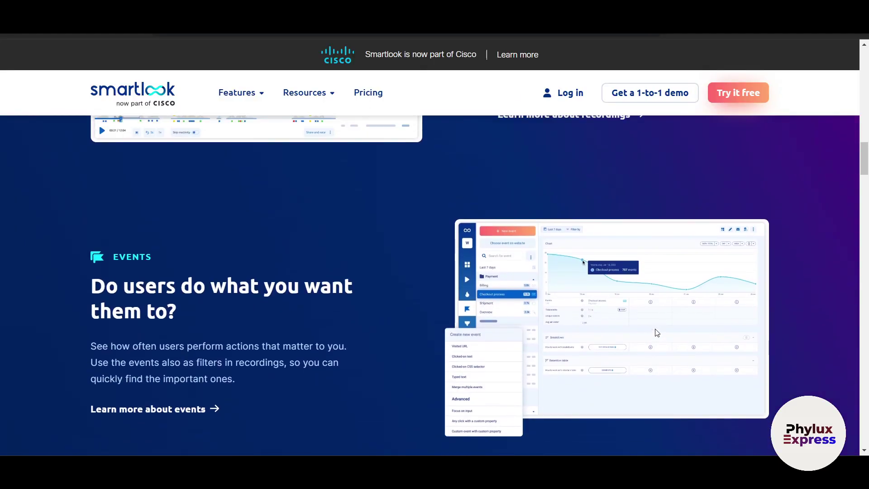
scroll(657, 332, "up", 5)
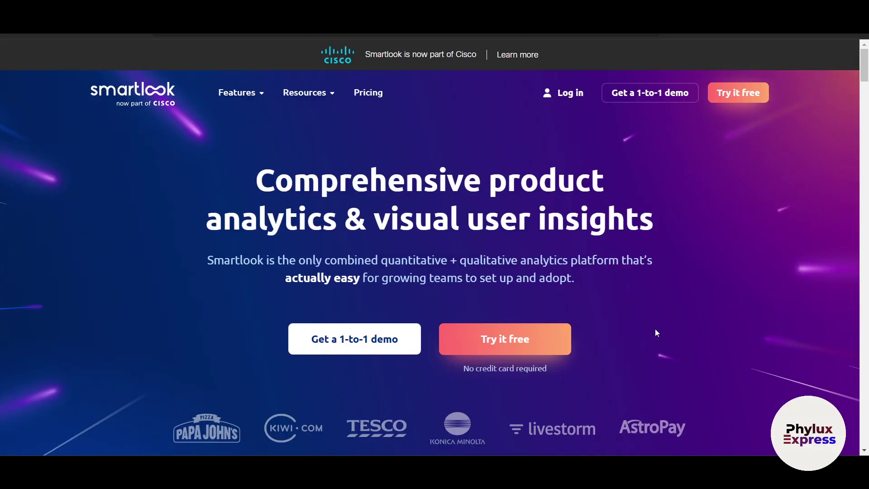
Step: Open the Pricing page and scroll through the features each plan includes
left_click(365, 96)
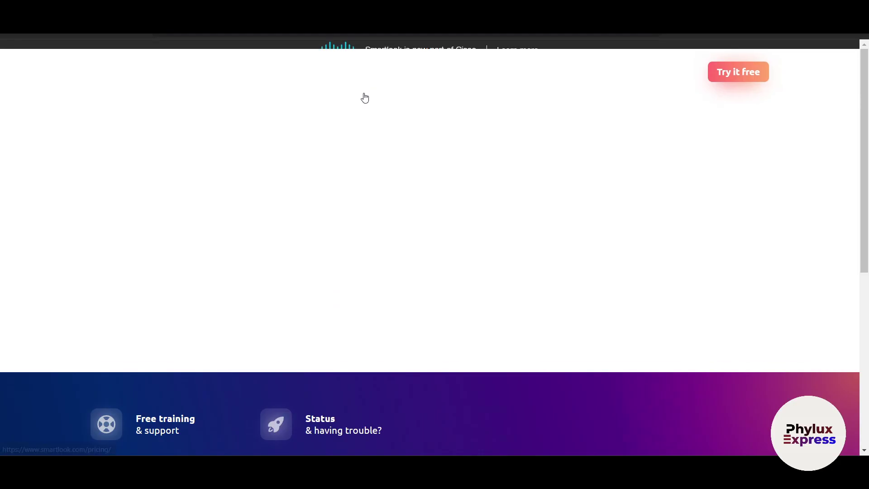
scroll(509, 270, "down", 4)
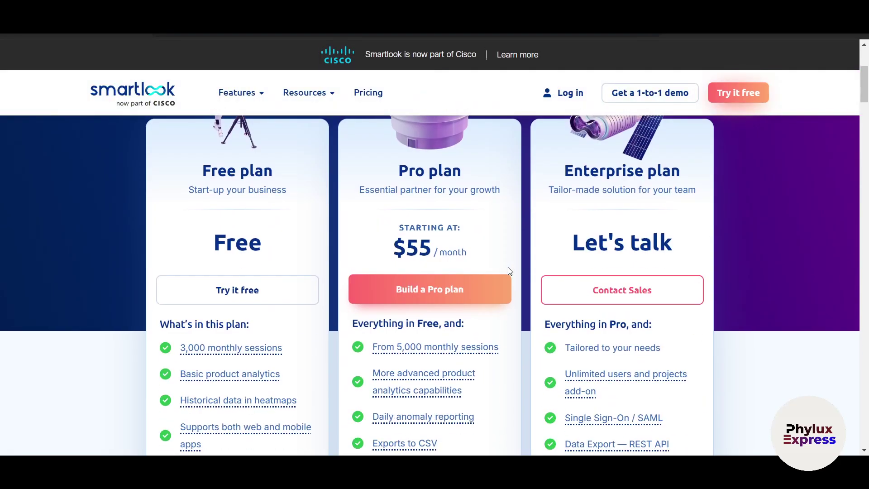
scroll(760, 287, "up", 2)
scroll(760, 287, "down", 5)
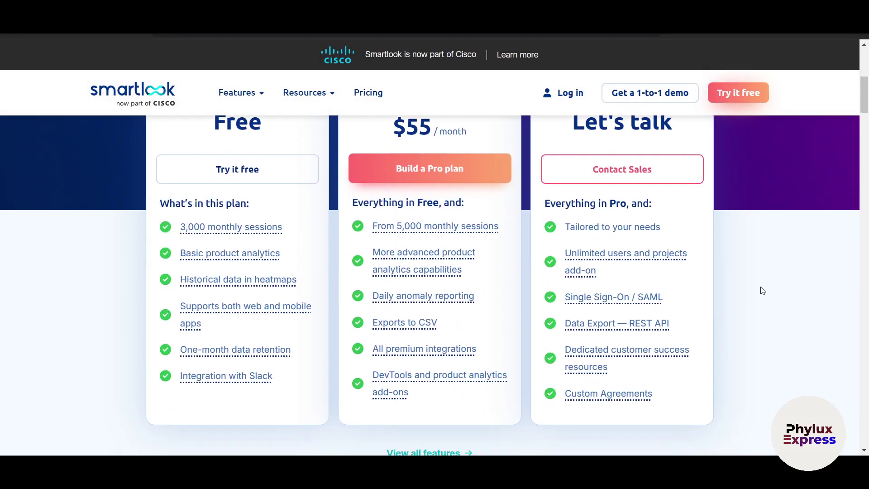
scroll(760, 286, "up", 4)
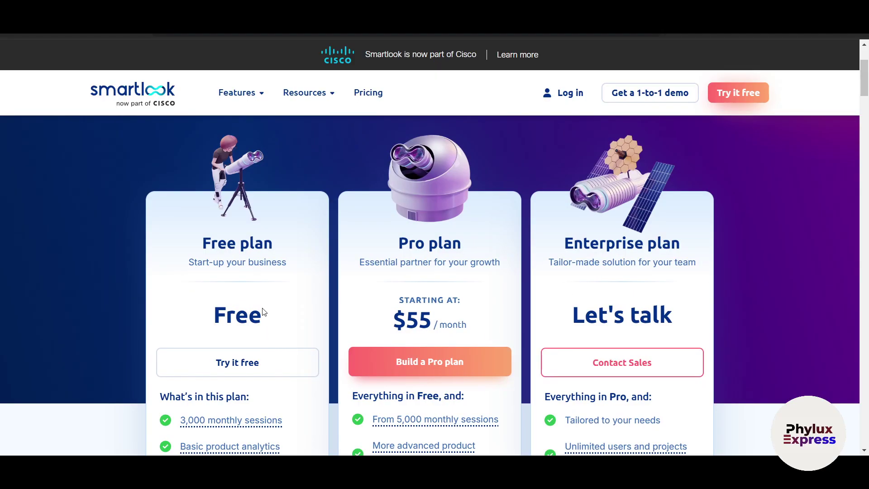
scroll(264, 315, "down", 3)
scroll(262, 312, "down", 1)
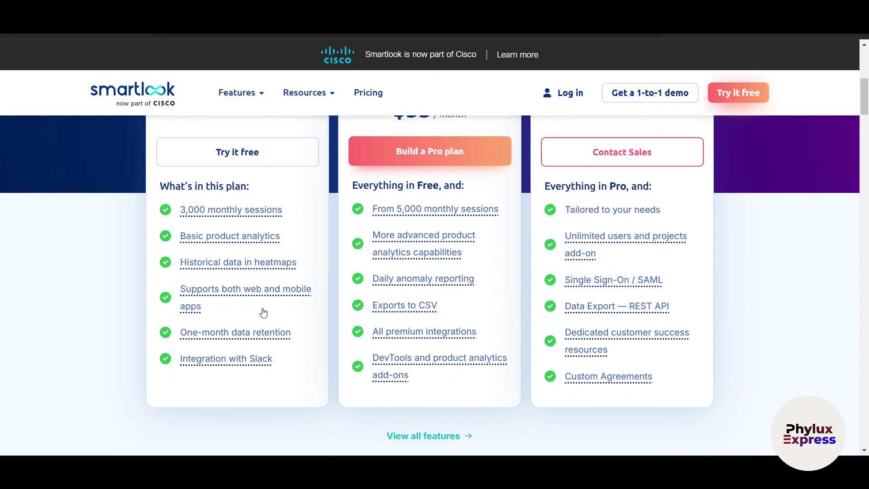
scroll(264, 312, "up", 4)
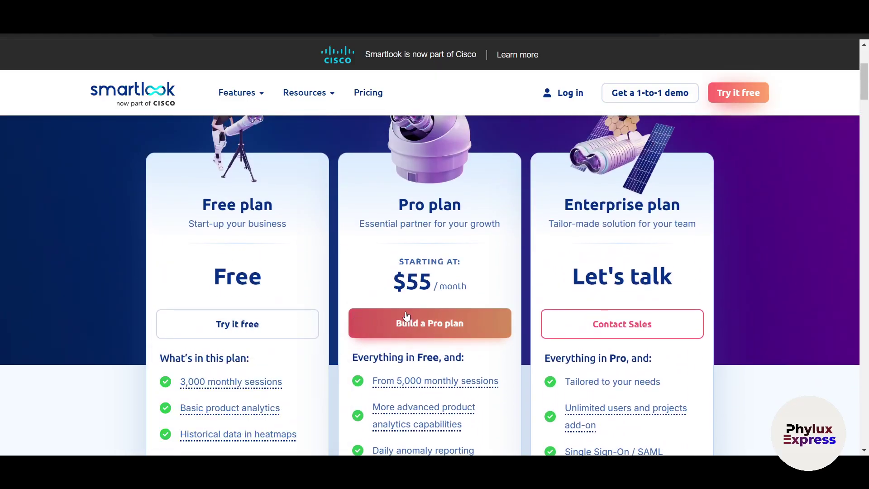
scroll(406, 315, "down", 2)
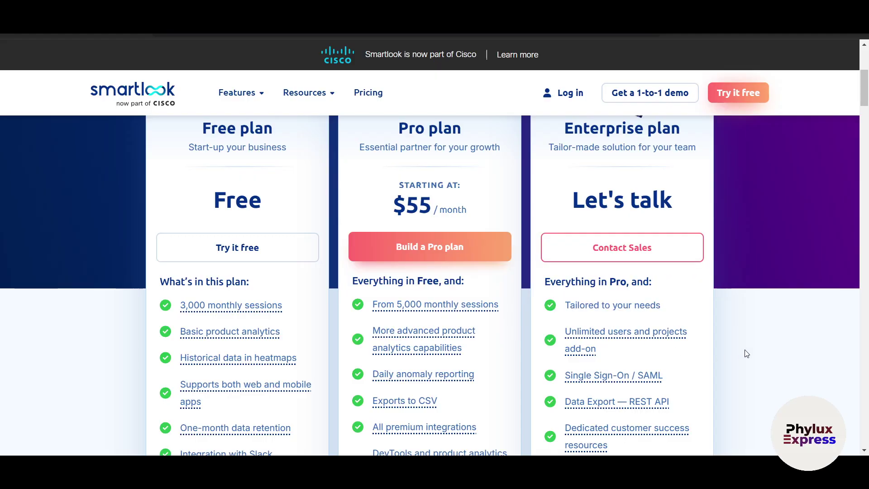
Step: Return to the Free, Pro ($55/month) and Enterprise plan headers
scroll(746, 353, "up", 1)
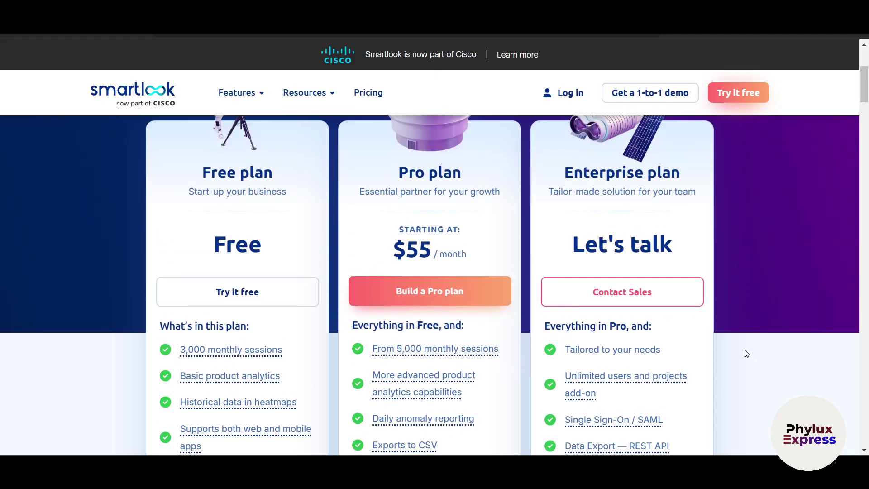
scroll(447, 230, "up", 1)
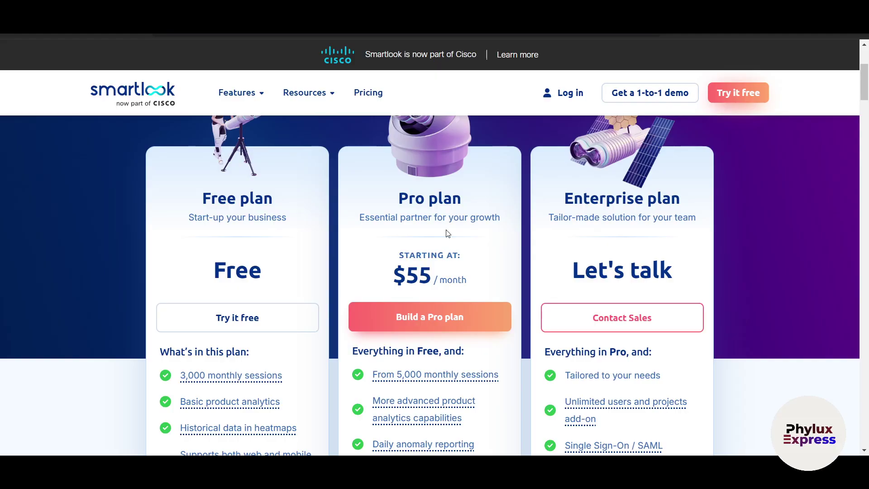
scroll(447, 234, "down", 5)
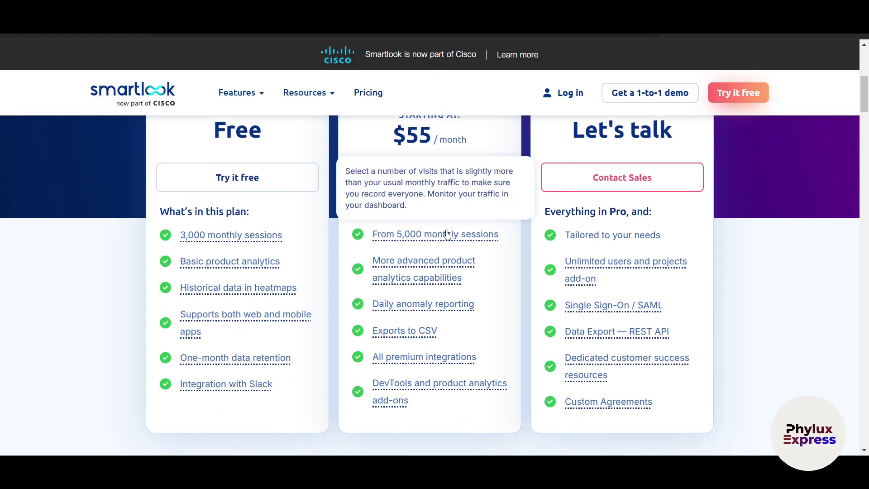
scroll(448, 233, "down", 3)
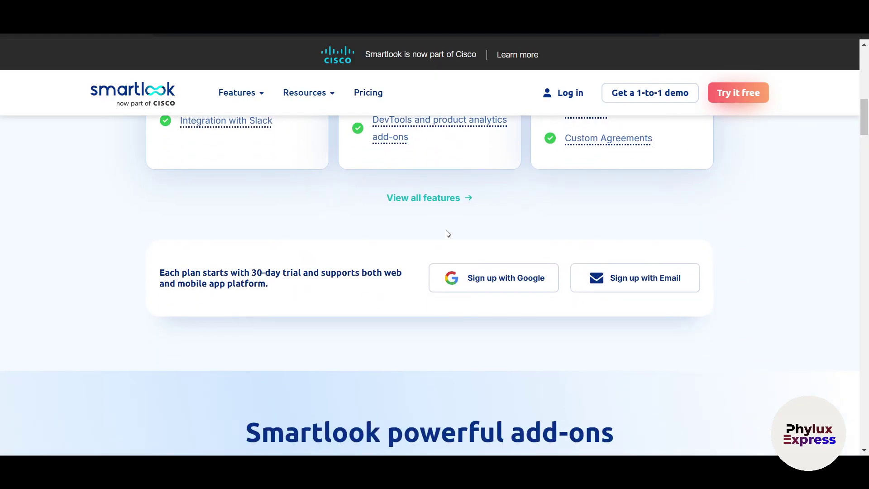
scroll(448, 233, "up", 8)
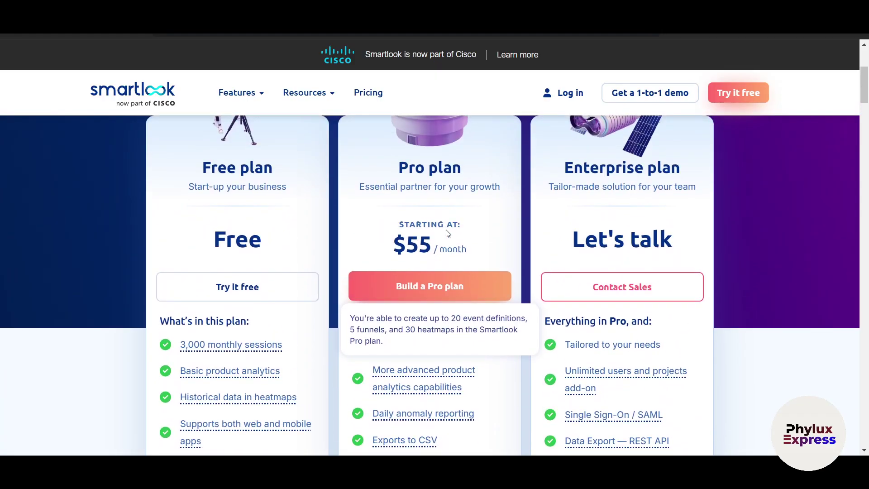
scroll(448, 234, "up", 1)
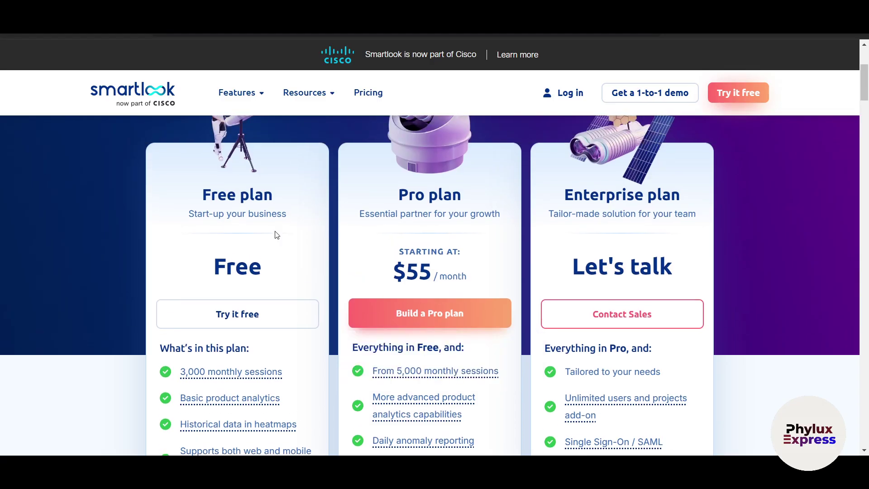
Step: Start a free trial by signing up with a Google account from the chooser
left_click(221, 312)
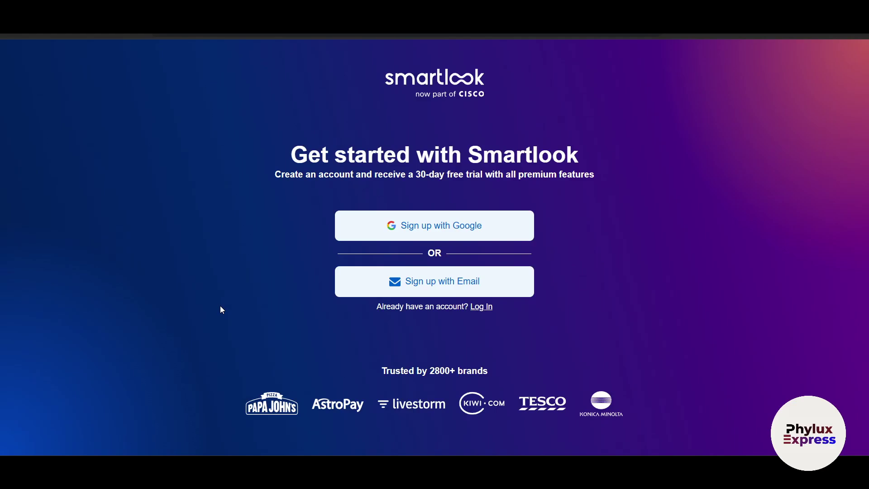
left_click(407, 223)
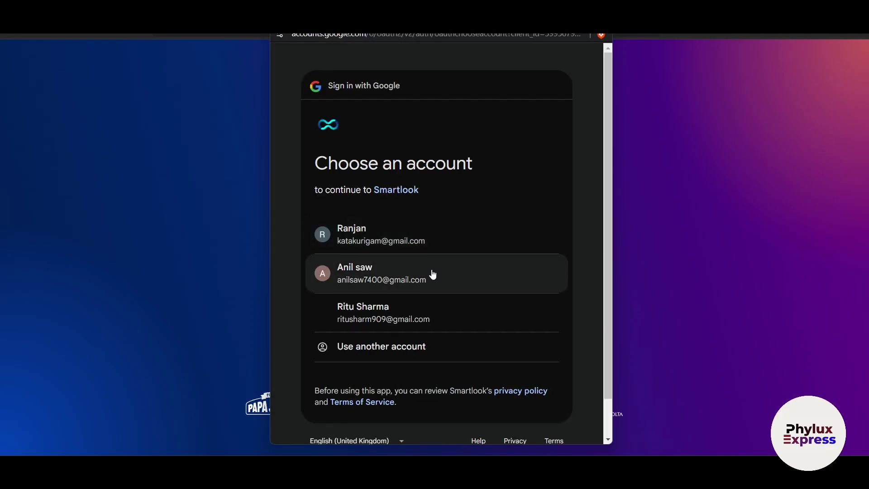
left_click(434, 273)
Step: Enter the full name, role UX & Design, company Hvd and 1 - 10 employees
left_click(397, 151)
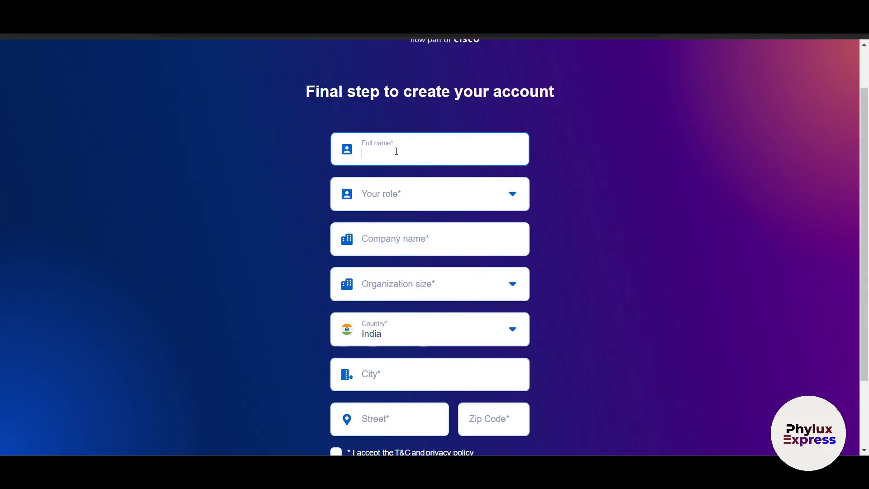
type("Ron")
key("Tab")
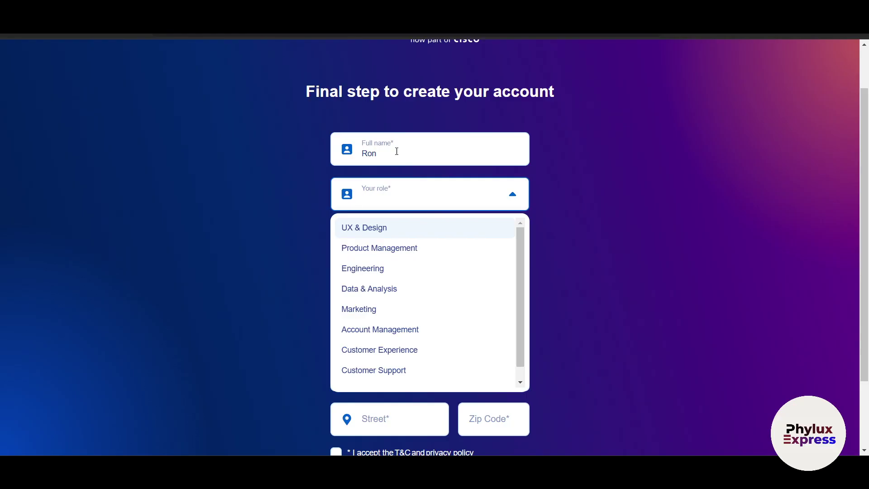
left_click(361, 228)
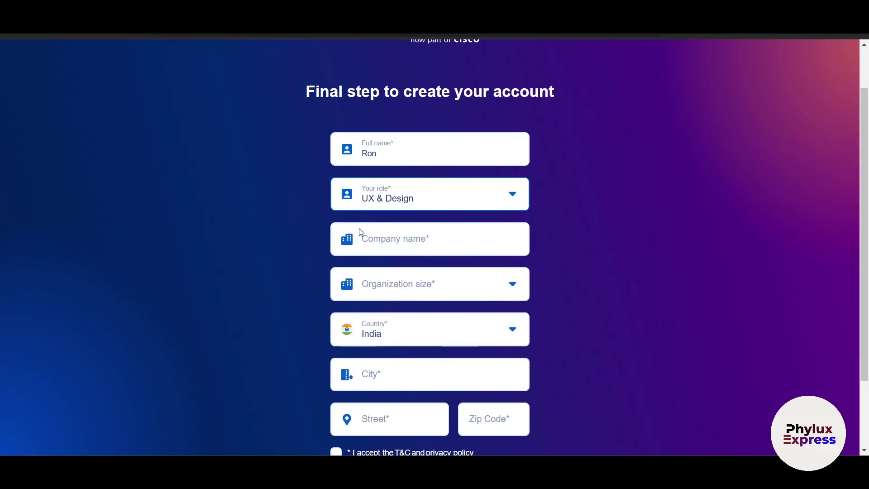
left_click(443, 244)
type("Hv")
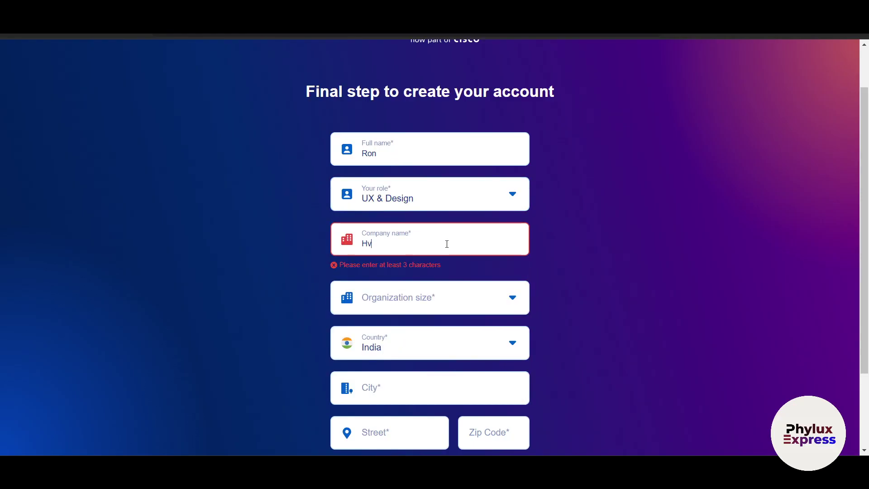
type("d")
left_click(412, 285)
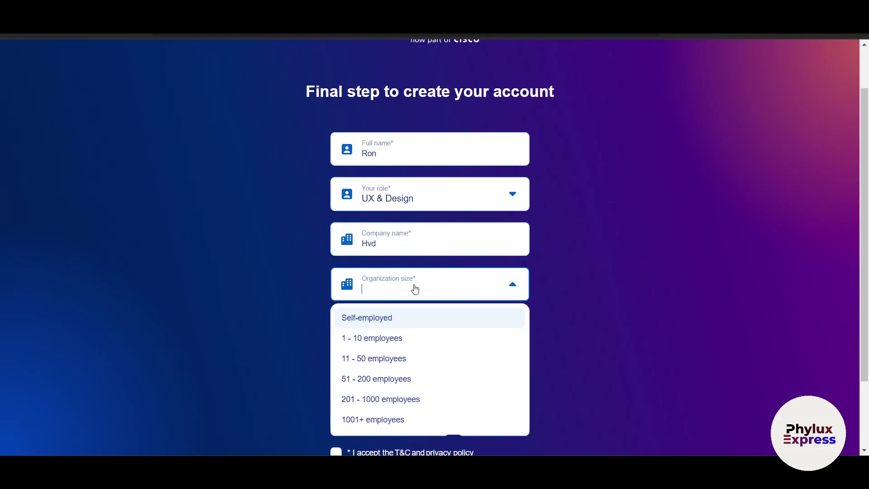
left_click(394, 344)
Step: Fill in the city and street, accept the terms and decline the newsletter
scroll(576, 354, "down", 1)
left_click(410, 326)
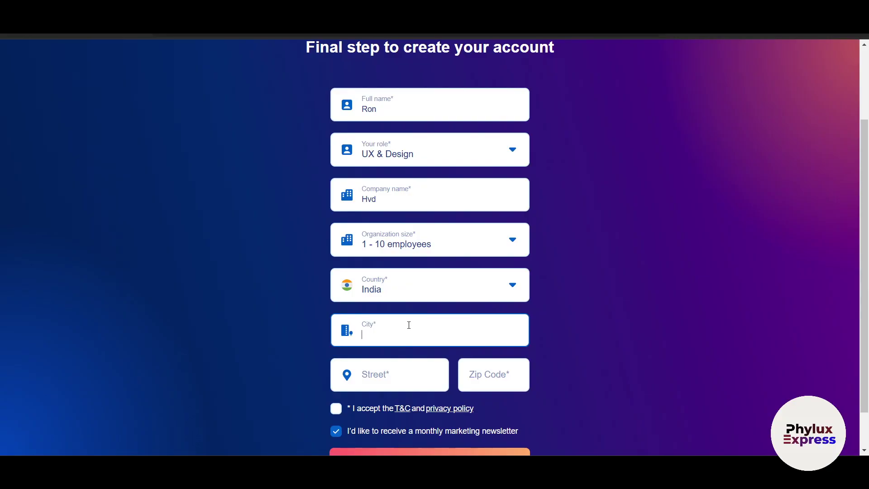
type("Mumbai")
scroll(408, 324, "down", 1)
left_click(402, 331)
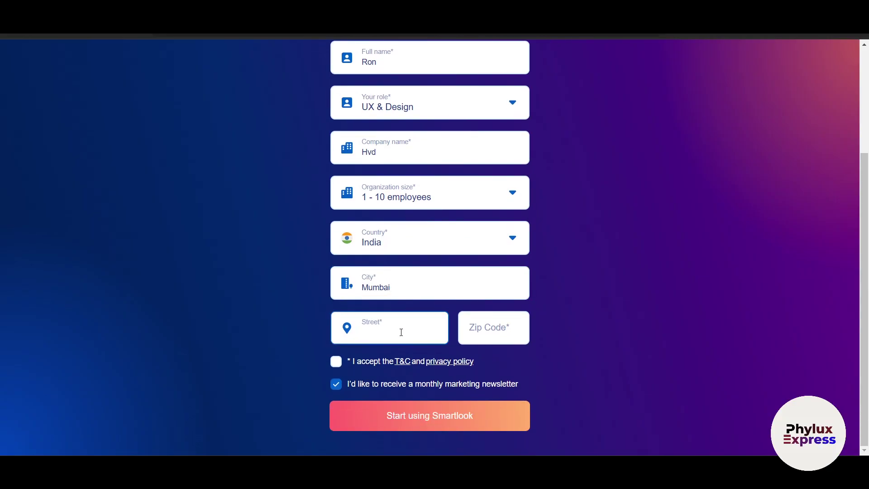
type("Dharavi")
left_click(477, 330)
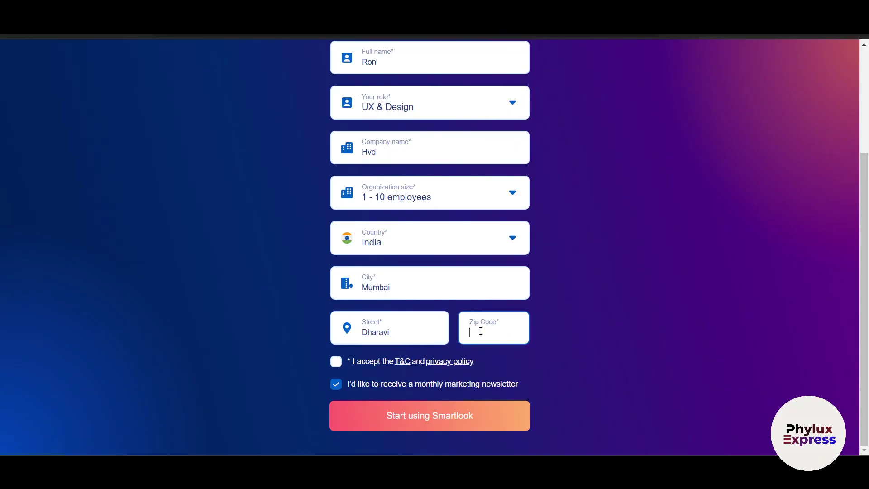
left_click(342, 365)
left_click(336, 364)
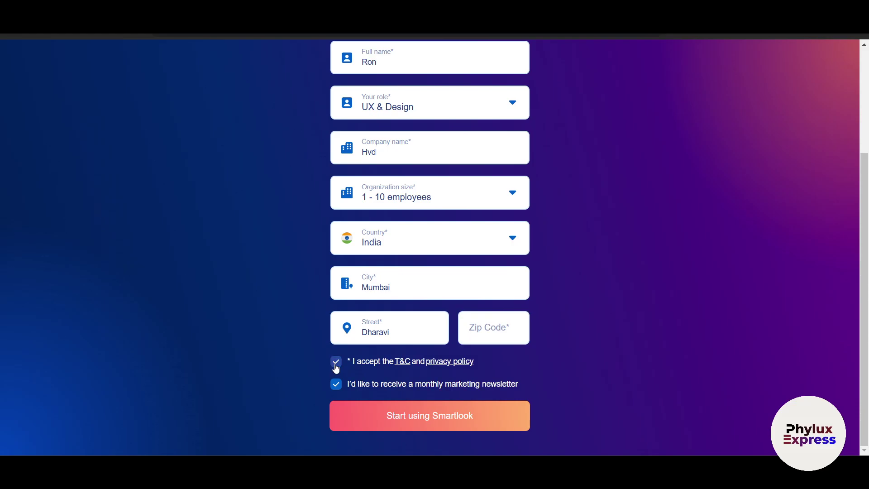
left_click(335, 384)
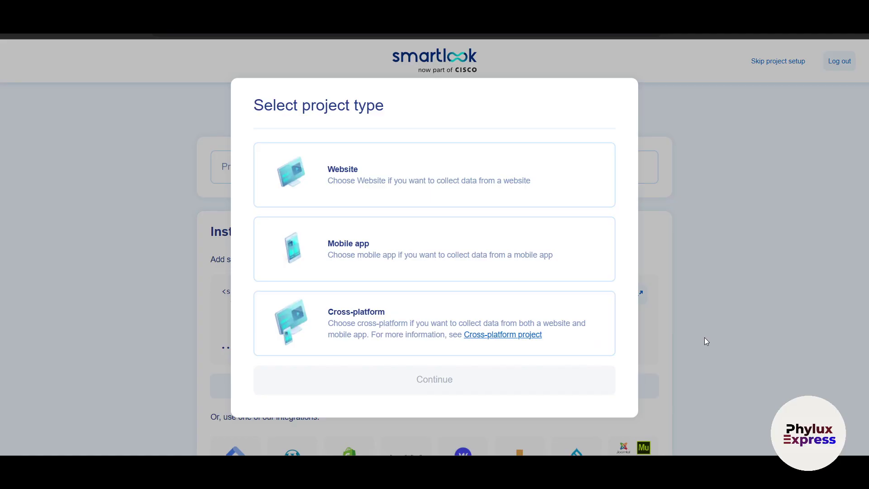
Step: Choose a Cross-platform project and view the 'Hybrid project #1' setup page
left_click(581, 332)
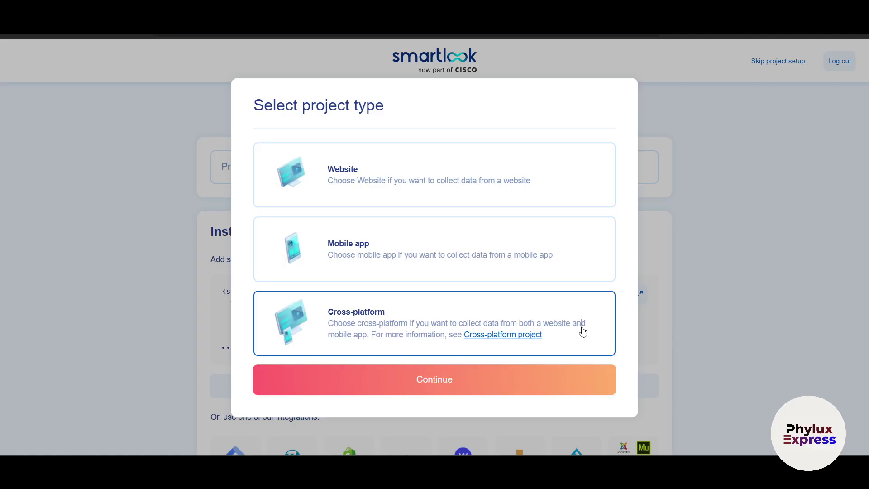
left_click(513, 382)
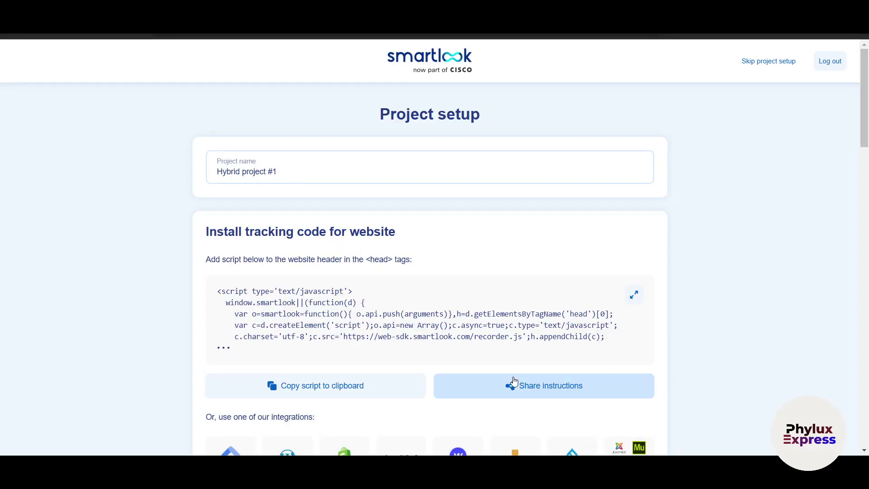
scroll(750, 355, "down", 1)
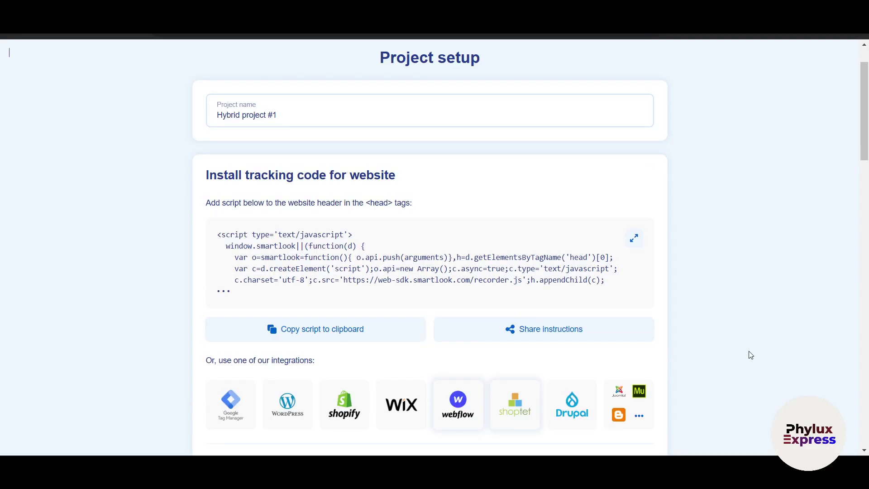
left_click_drag(292, 115, 190, 121)
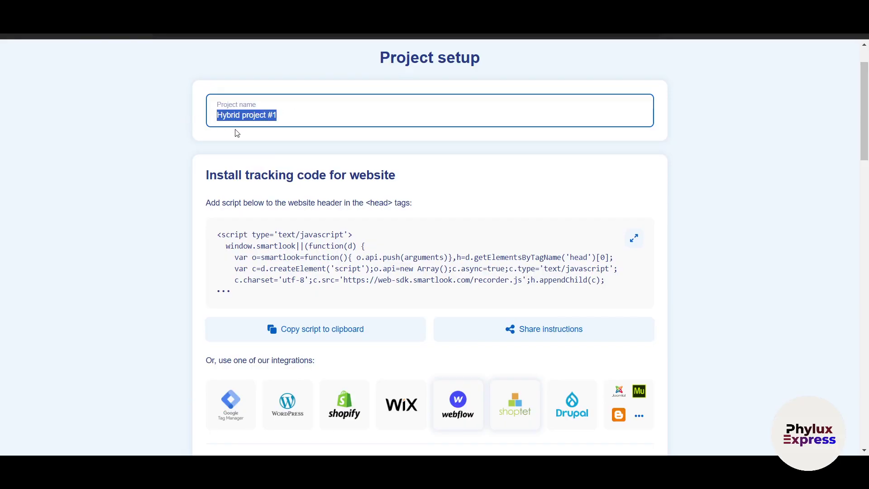
left_click(347, 115)
left_click(724, 261)
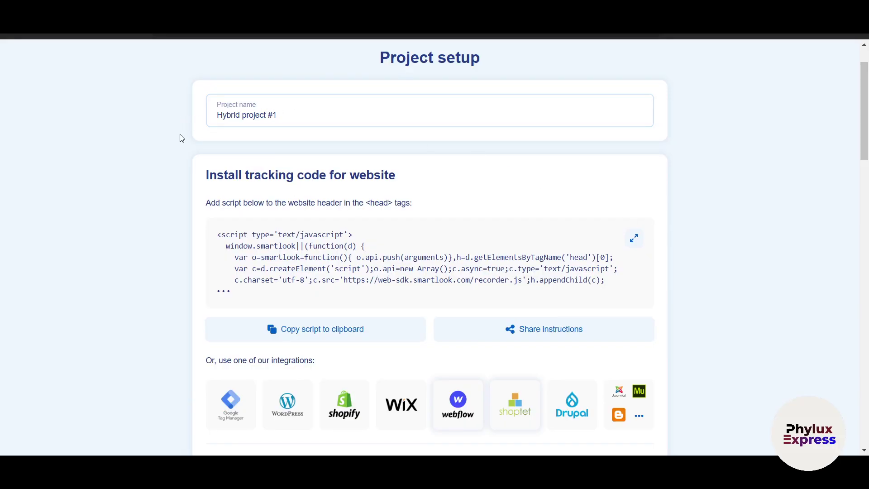
scroll(307, 196, "down", 1)
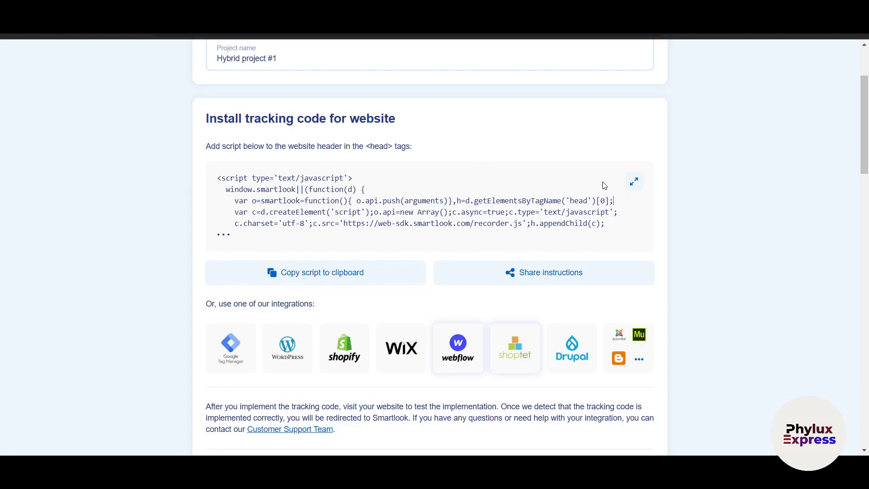
Step: Expand and collapse the tracking script, check the mobile key, and open an integration guide
left_click(633, 184)
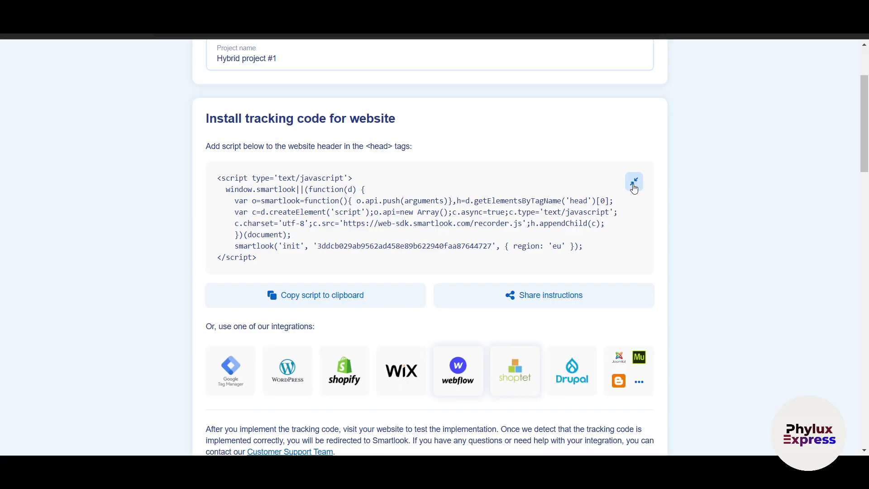
left_click(634, 185)
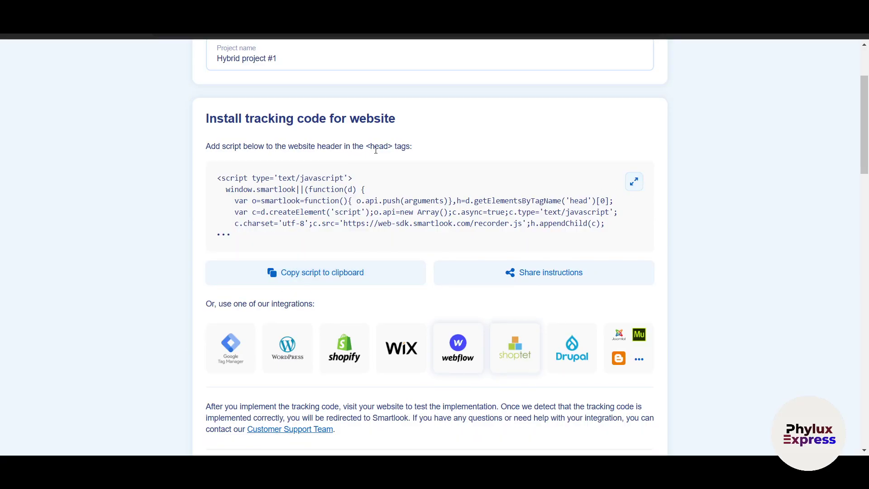
scroll(665, 306, "down", 2)
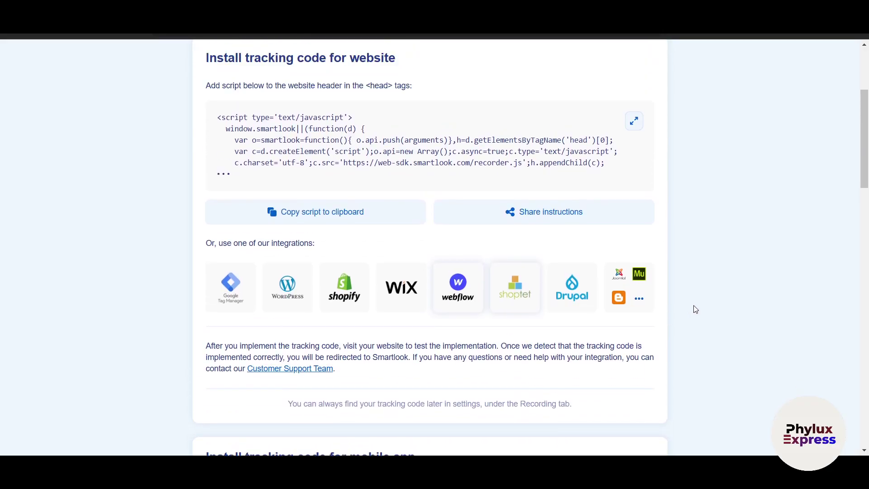
scroll(697, 307, "up", 2)
scroll(698, 309, "down", 5)
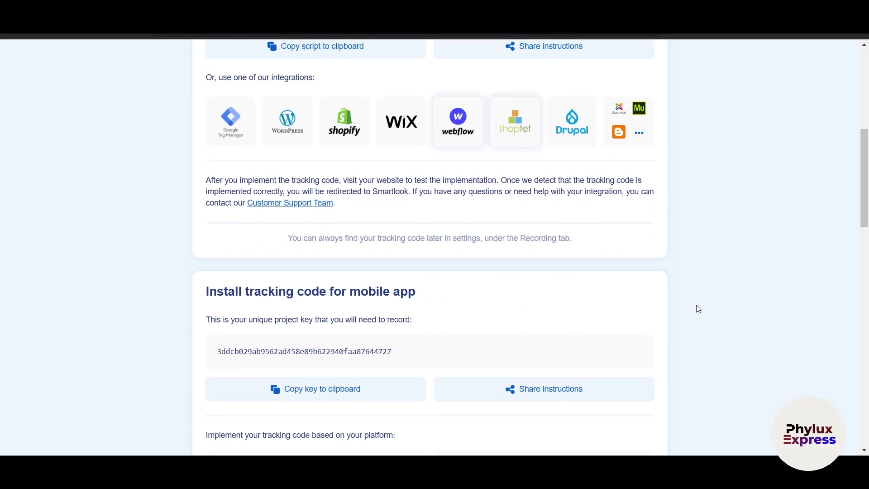
scroll(692, 308, "up", 4)
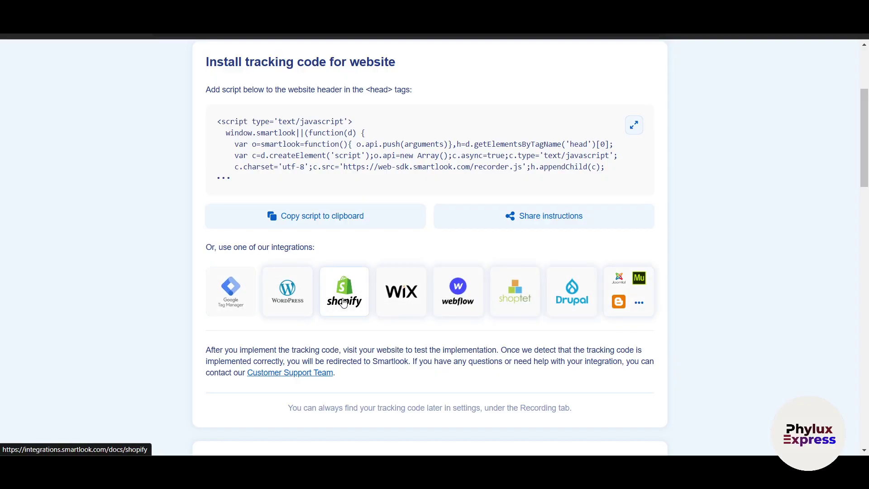
scroll(343, 298, "up", 3)
scroll(345, 272, "down", 3)
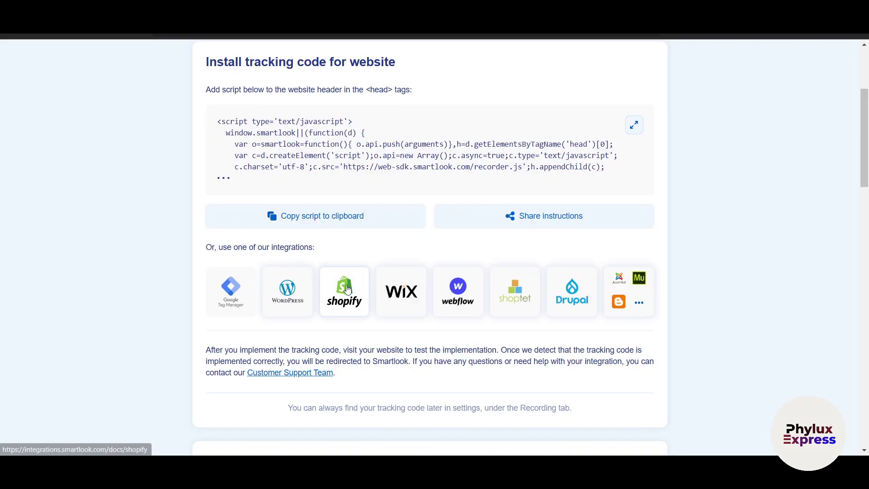
left_click(346, 291)
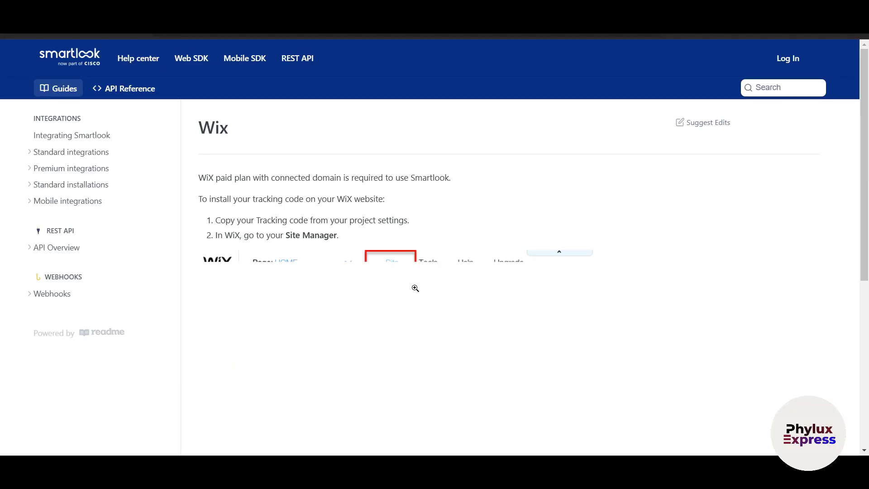
Step: Read the Wix guide's steps for adding Smartlook as custom code in the Head
scroll(468, 262, "down", 2)
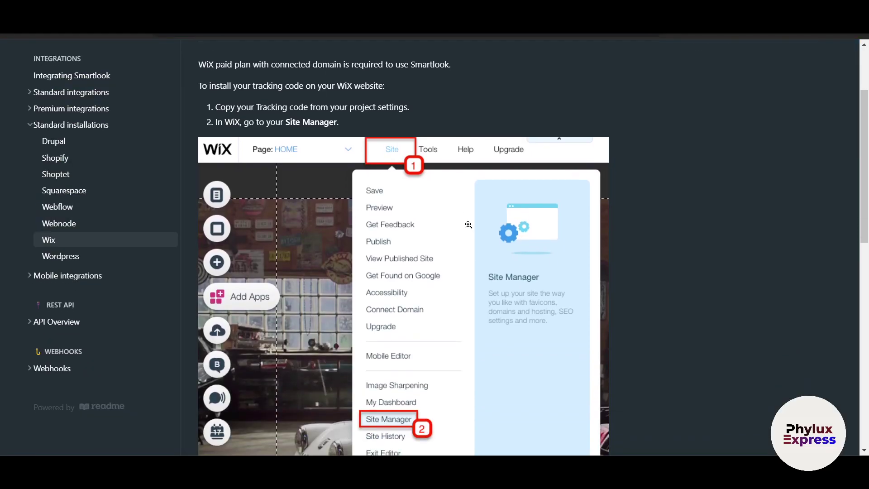
scroll(468, 225, "up", 3)
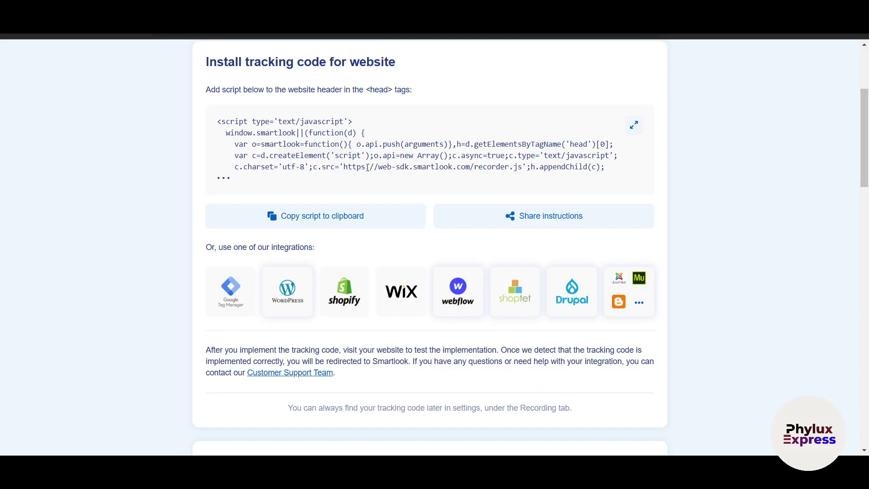
scroll(372, 290, "down", 3)
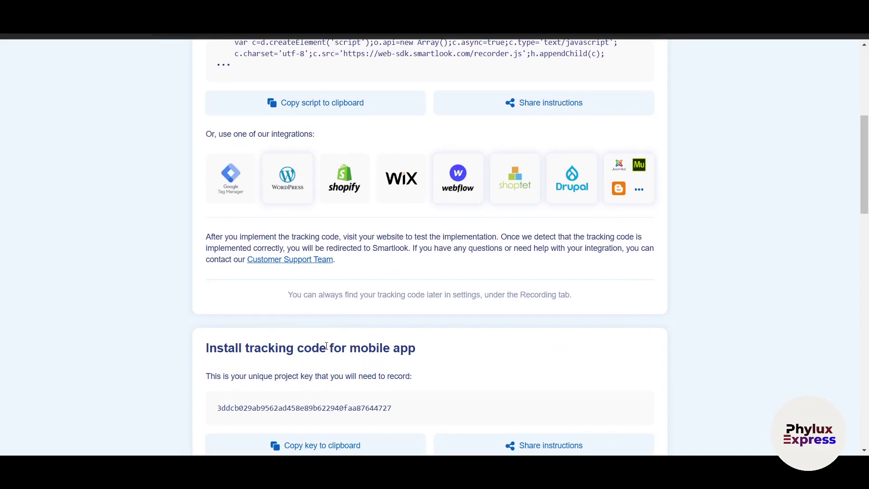
scroll(396, 349, "down", 3)
scroll(452, 352, "up", 3)
scroll(463, 351, "down", 4)
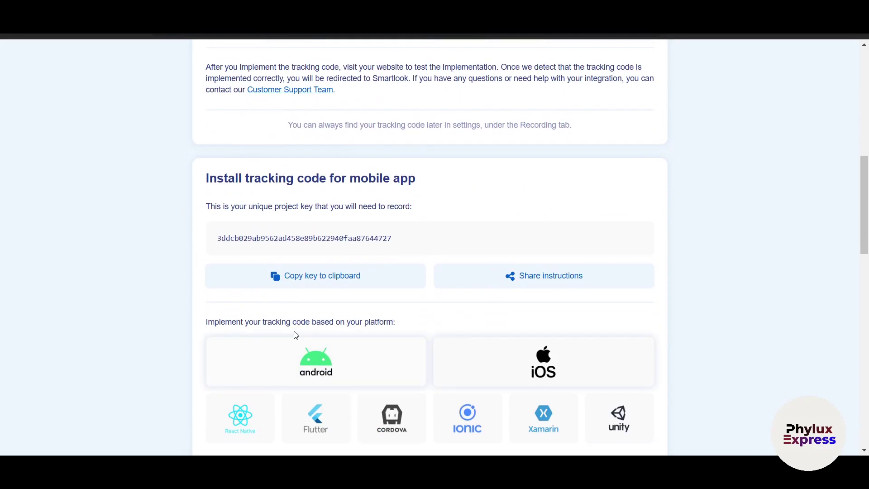
scroll(460, 348, "down", 3)
scroll(466, 349, "up", 10)
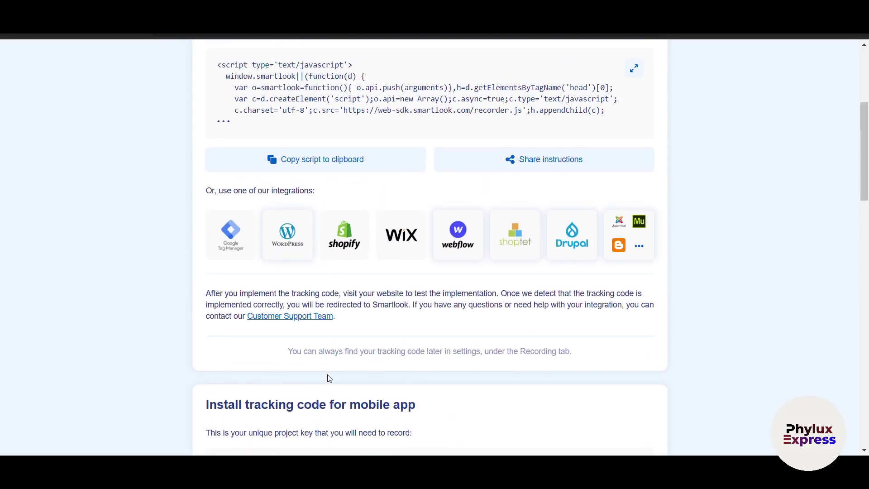
scroll(396, 253, "up", 1)
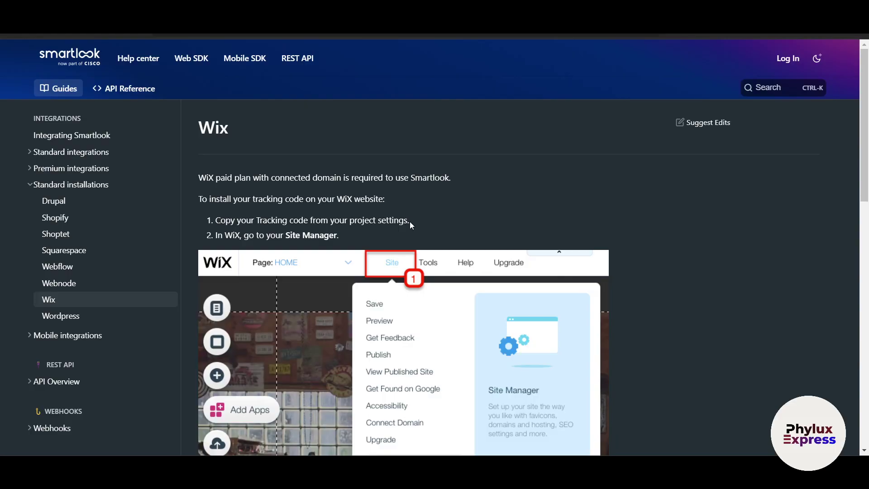
scroll(409, 221, "down", 4)
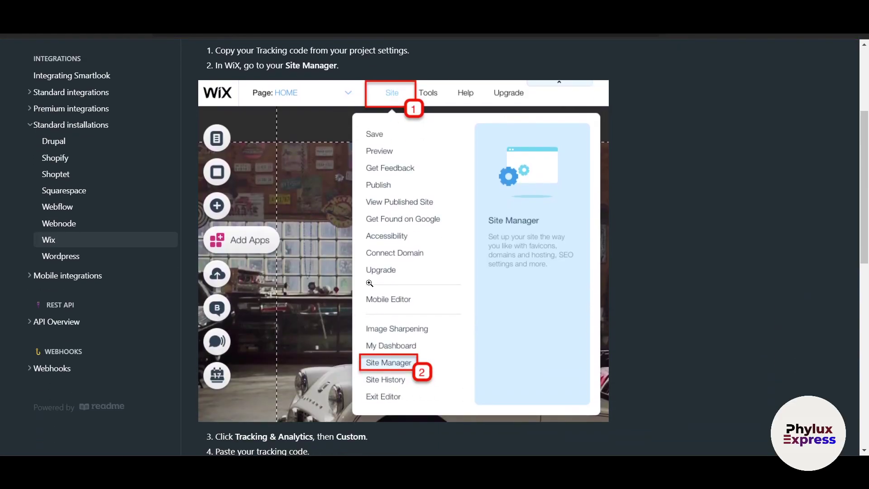
scroll(369, 283, "down", 7)
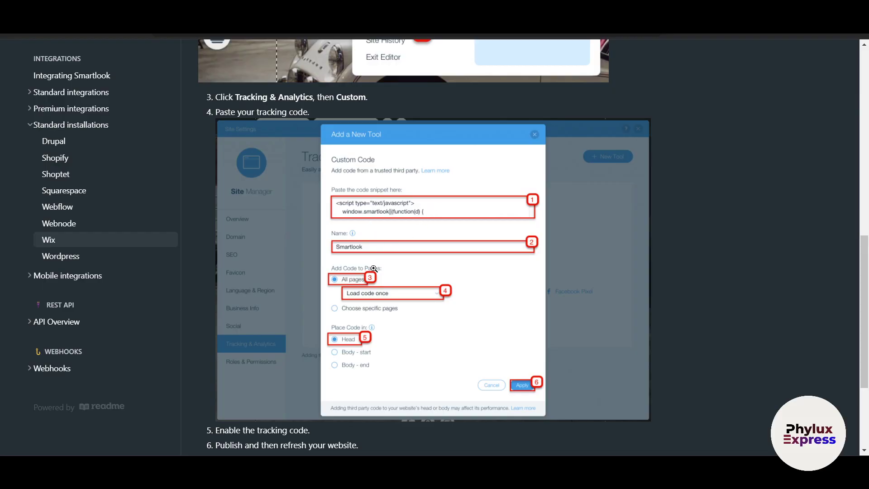
scroll(372, 304, "down", 1)
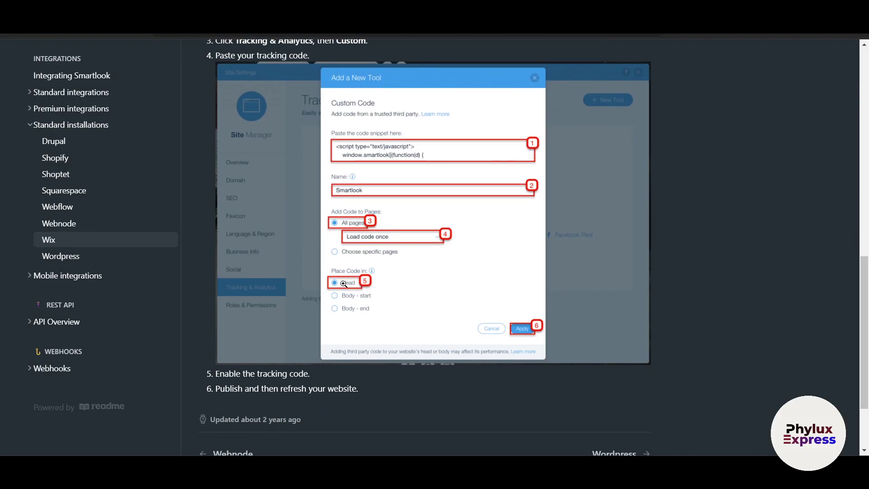
scroll(516, 329, "down", 2)
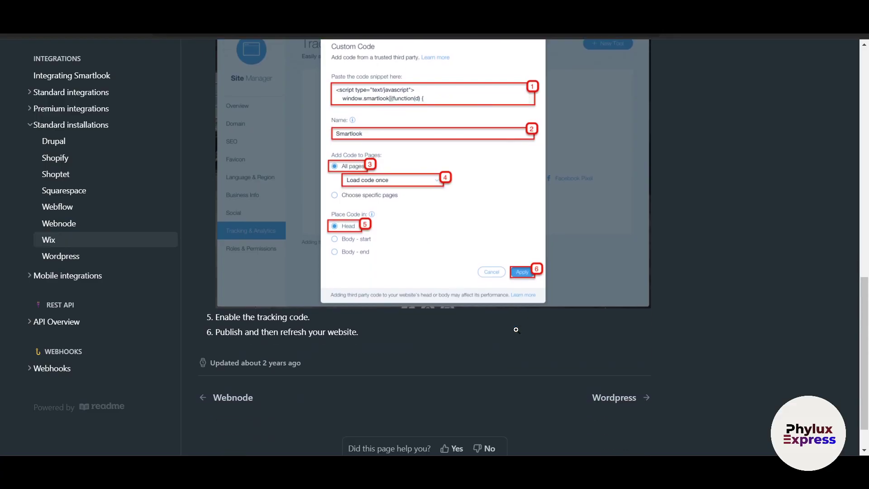
scroll(512, 329, "up", 2)
scroll(410, 177, "down", 2)
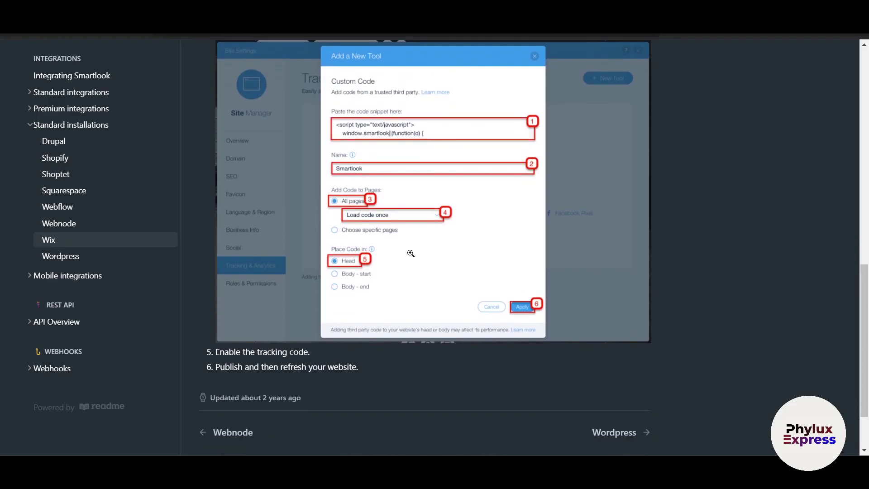
scroll(534, 247, "up", 1)
scroll(544, 275, "up", 4)
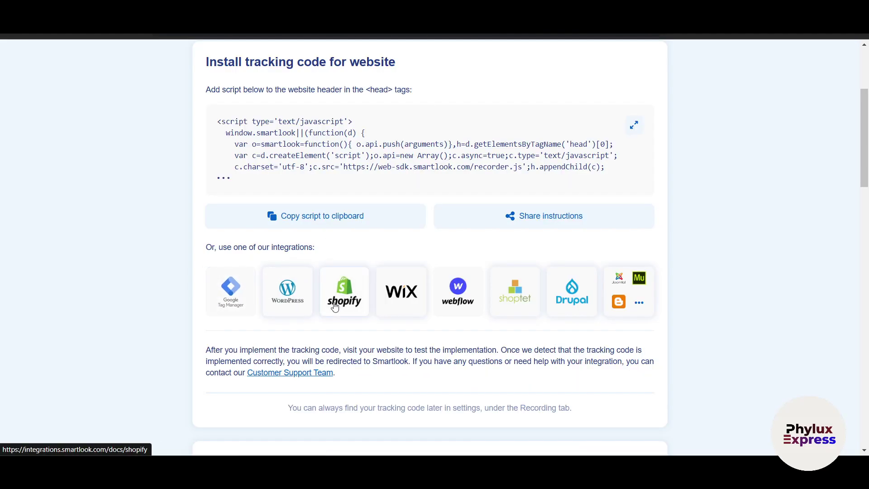
Step: Open the Shopify guide for pasting the code into theme.liquid before the closing head tag
left_click(334, 306)
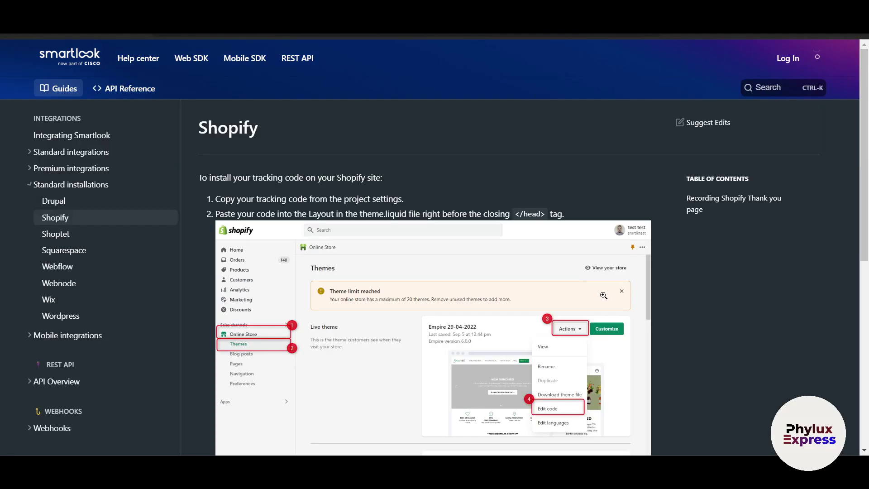
scroll(729, 308, "down", 3)
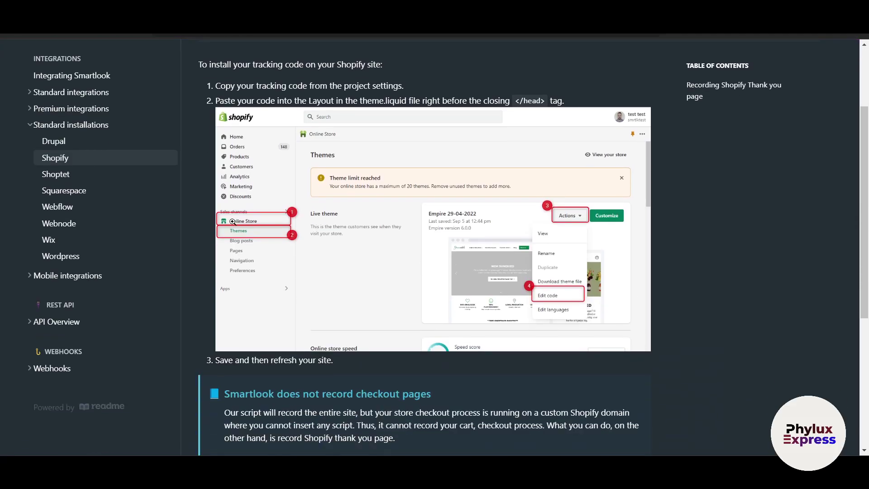
scroll(326, 251, "down", 5)
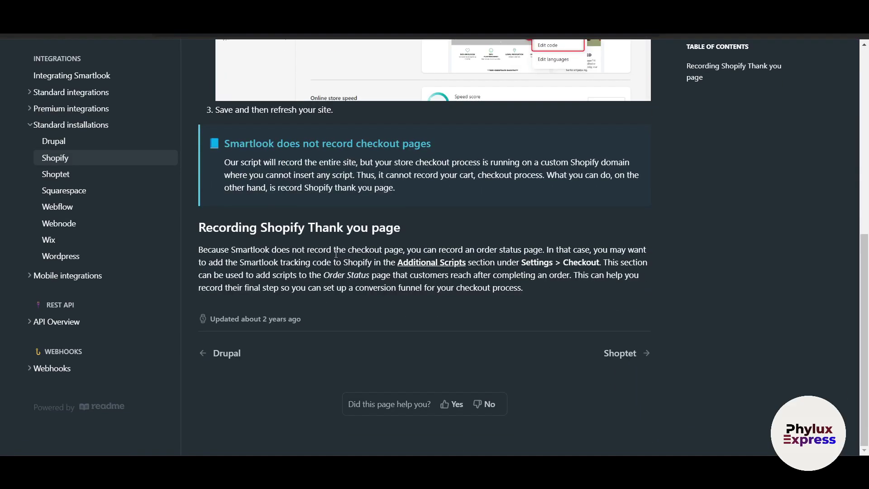
scroll(336, 253, "up", 6)
scroll(336, 260, "down", 3)
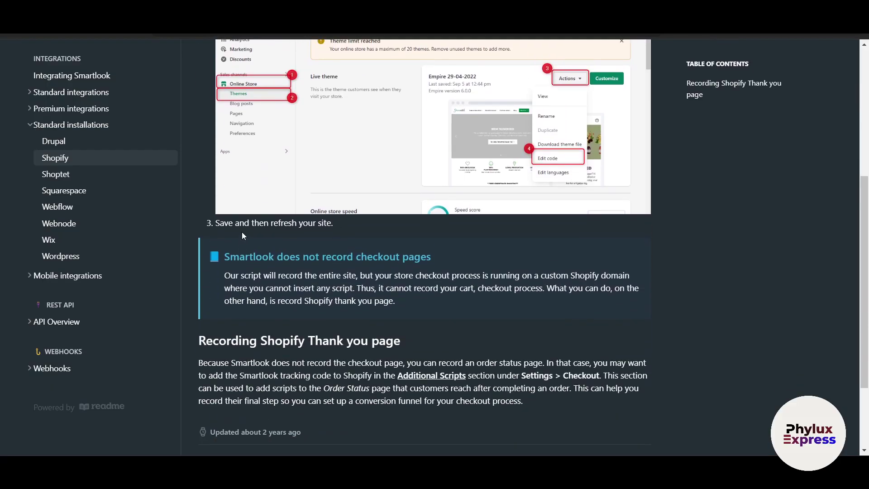
scroll(241, 233, "up", 3)
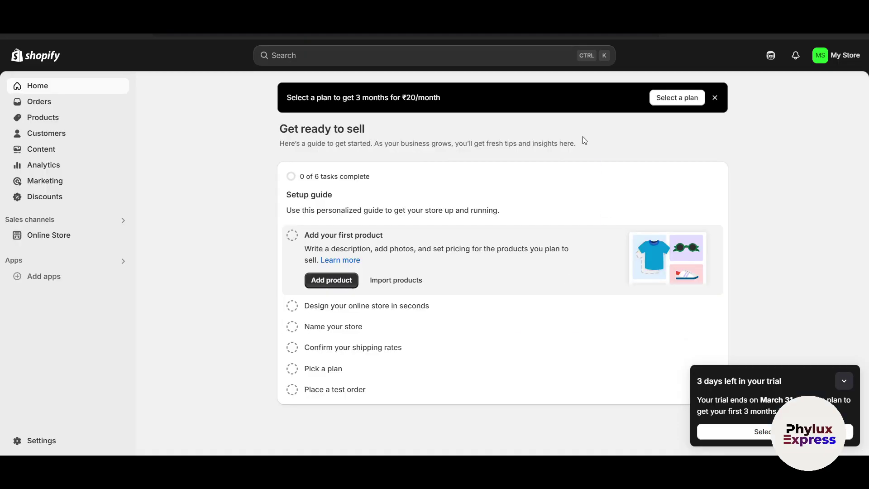
Step: Collapse the trial card, go to Online Store Themes and open the current Dawn theme's options menu
left_click(843, 381)
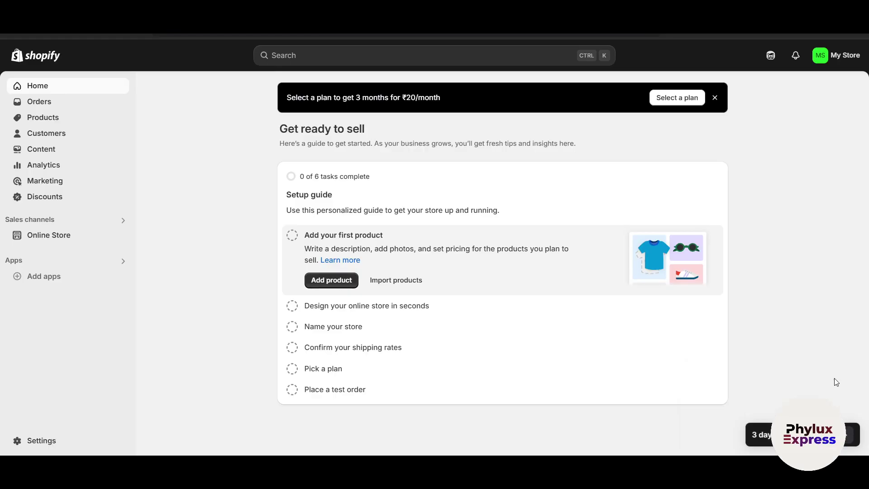
left_click(43, 236)
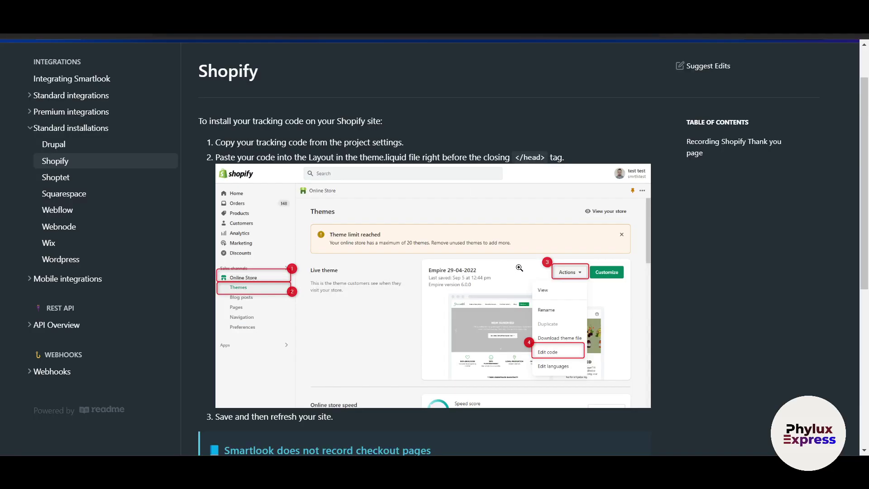
scroll(567, 272, "down", 1)
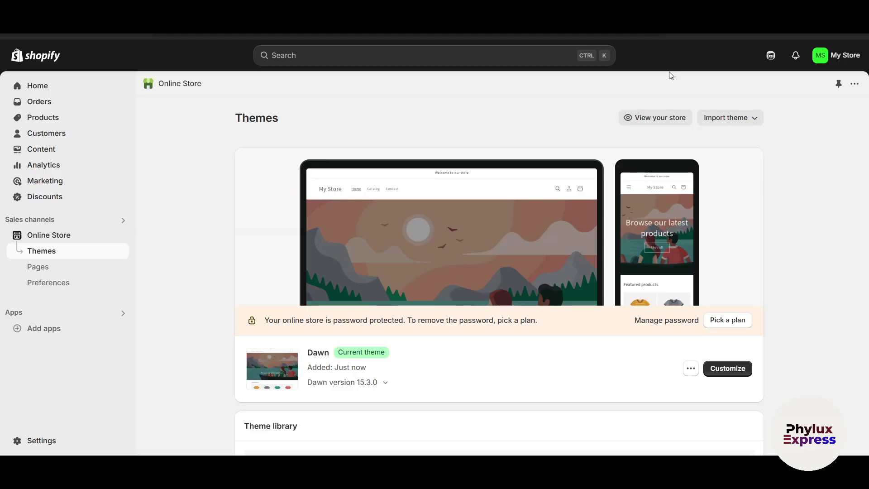
scroll(709, 276, "down", 1)
scroll(787, 235, "up", 1)
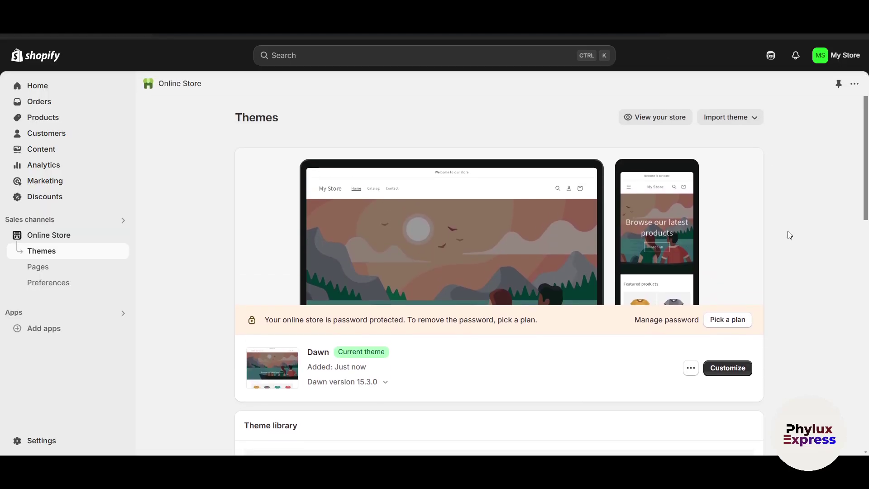
scroll(765, 250, "down", 4)
left_click(691, 200)
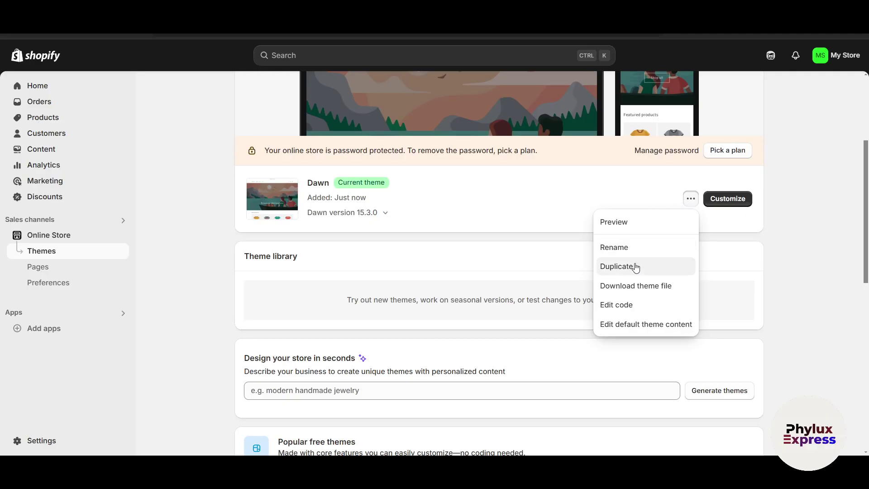
Step: Open the Dawn theme's code editor and copy Smartlook's website tracking script to the clipboard
left_click(634, 309)
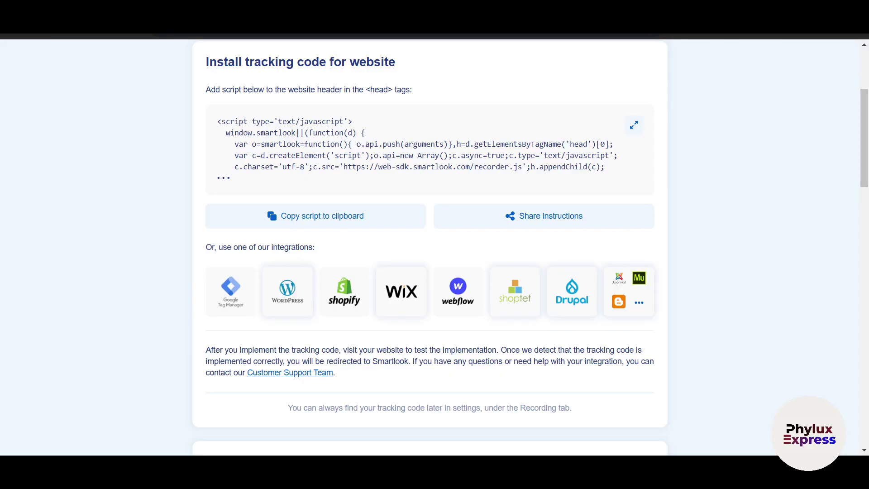
scroll(370, 196, "up", 4)
scroll(363, 198, "down", 1)
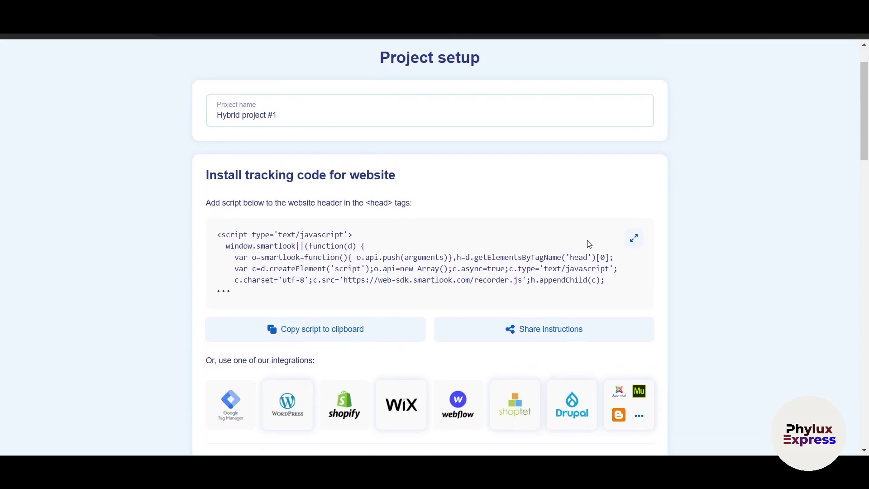
left_click(338, 331)
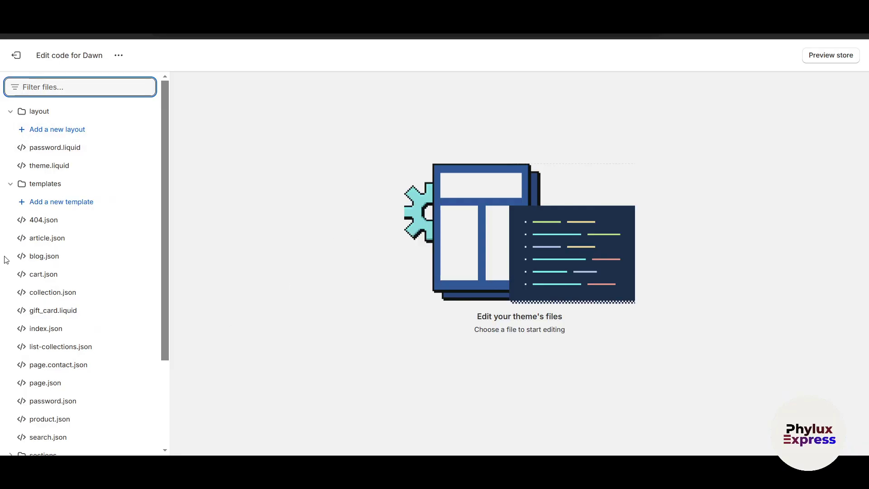
Step: Open layout/theme.liquid in the Dawn code editor and scroll down past the <head> section
left_click(49, 171)
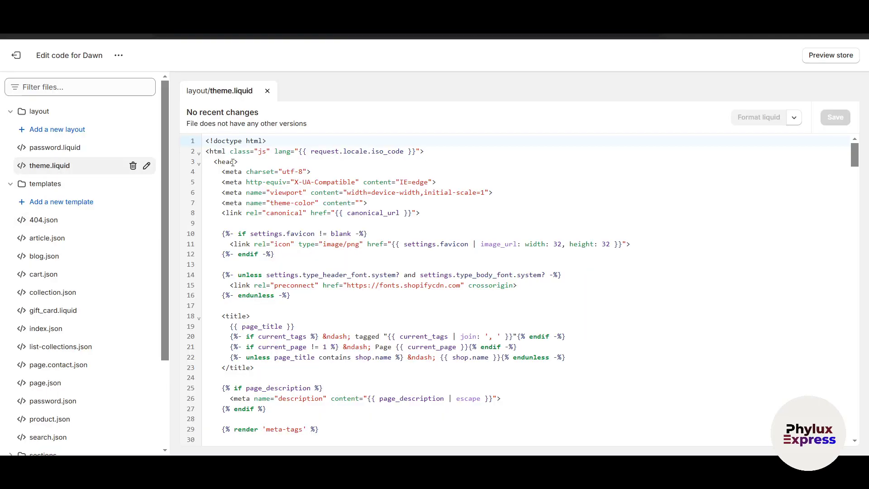
mouse_move(235, 162)
scroll(259, 230, "down", 1)
left_click(227, 153)
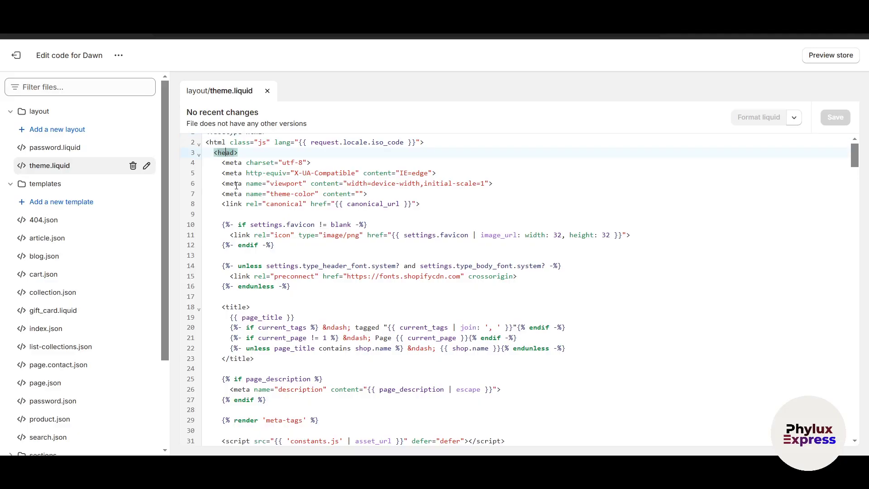
scroll(246, 358, "down", 20)
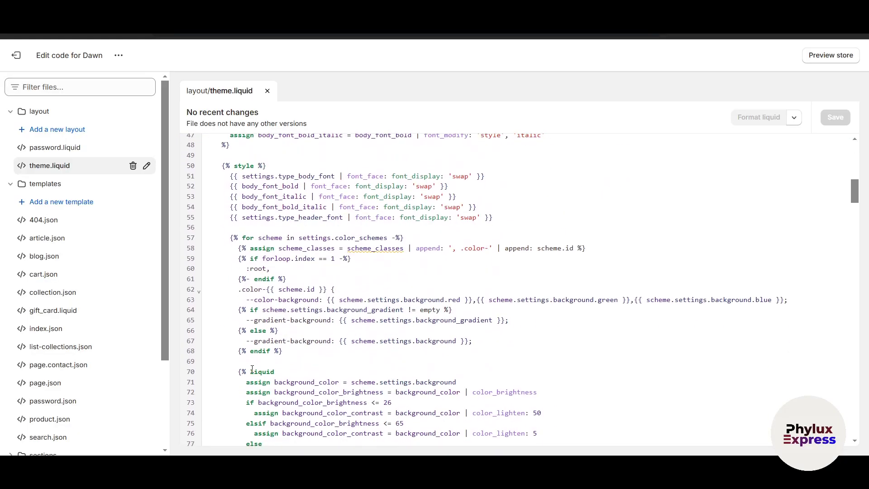
scroll(253, 371, "down", 20)
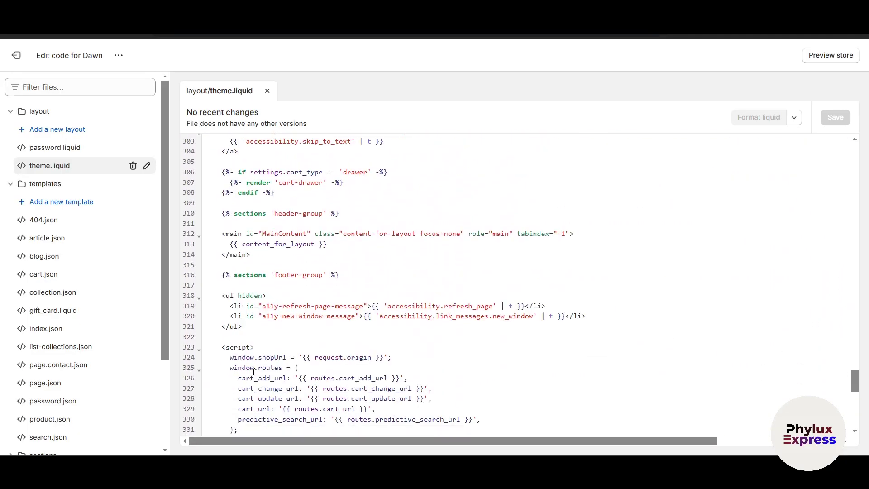
Step: Find '/head' in theme.liquid and remove the blank line above the closing </head> tag
scroll(232, 409, "up", 2)
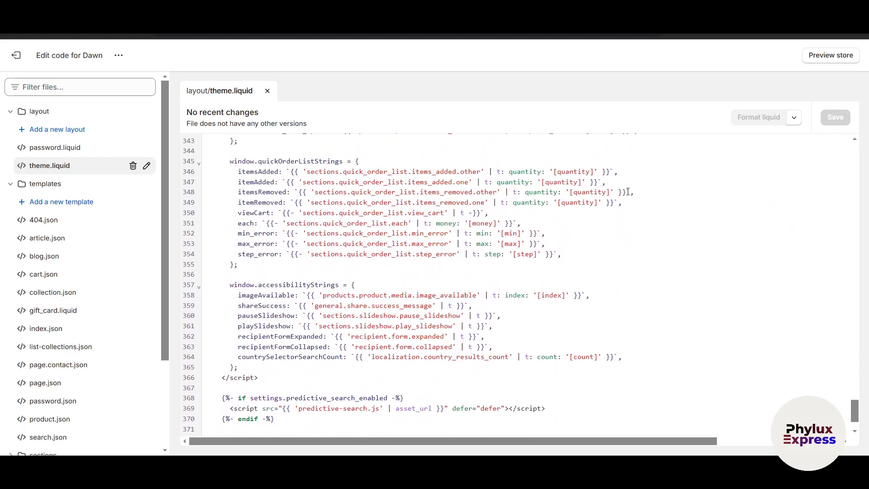
key("ctrl+f")
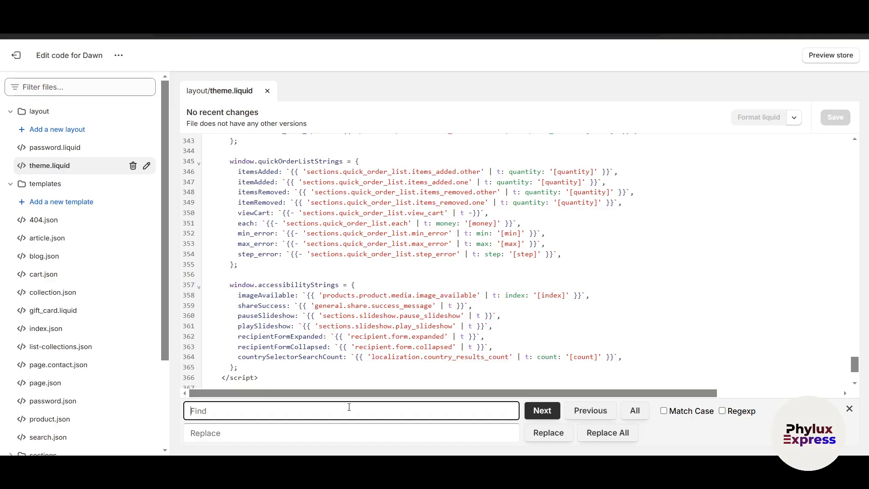
type("/head")
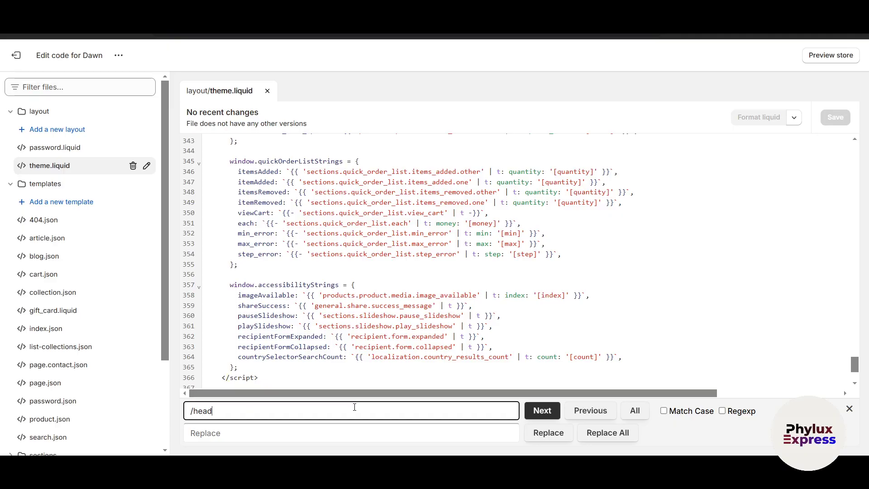
left_click(539, 412)
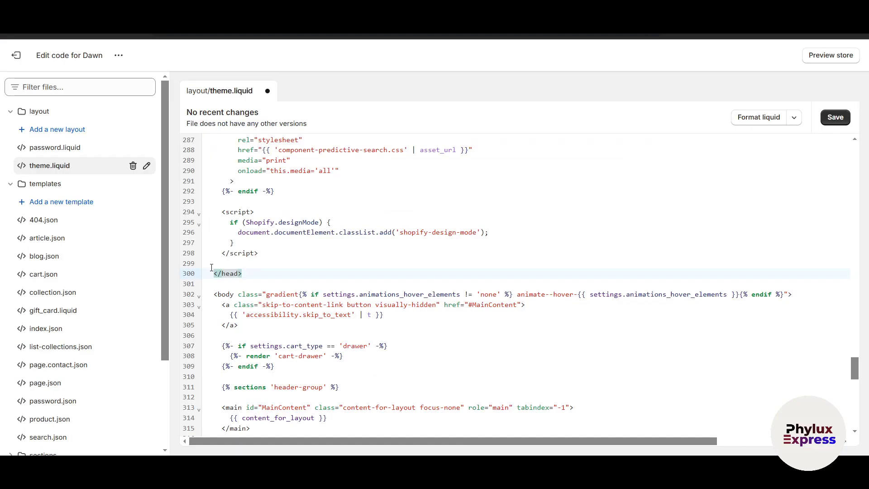
left_click(211, 267)
key("BackSpace")
key("ctrl+s")
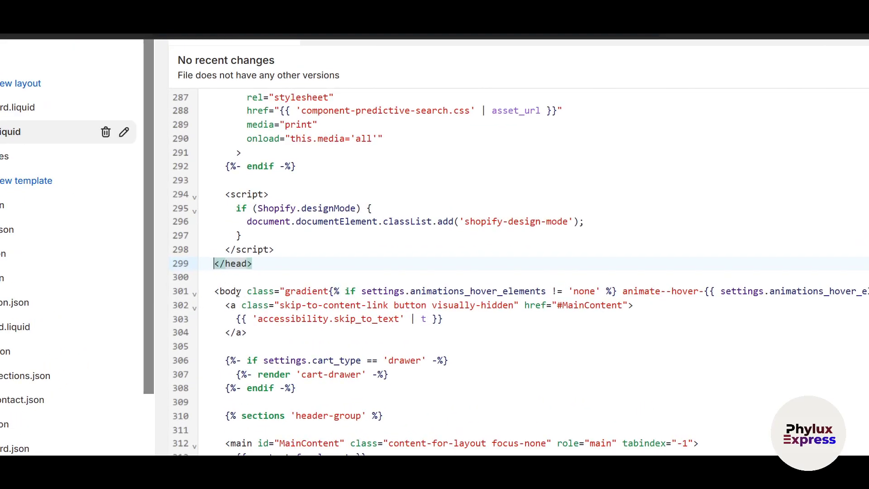
Step: Paste the Smartlook tracking script on a new line above </head> and save theme.liquid
left_click(217, 263)
key("Return")
key("Up")
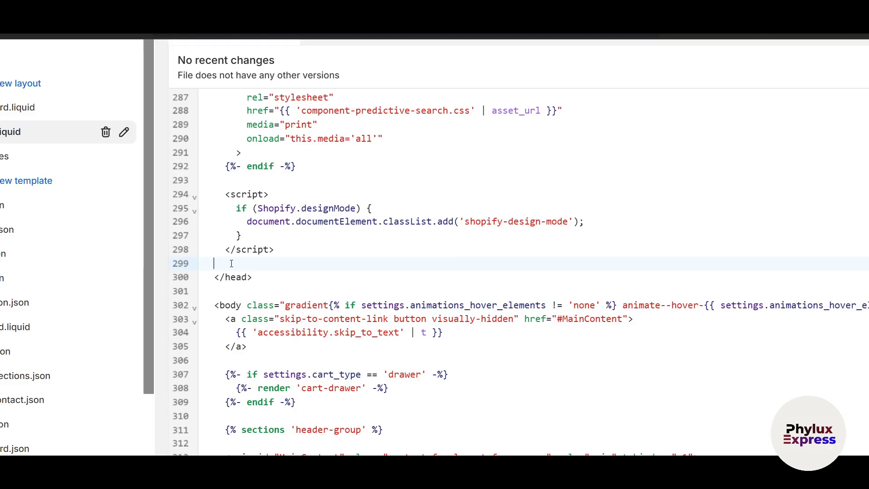
key("ctrl+v")
scroll(249, 338, "down", 1)
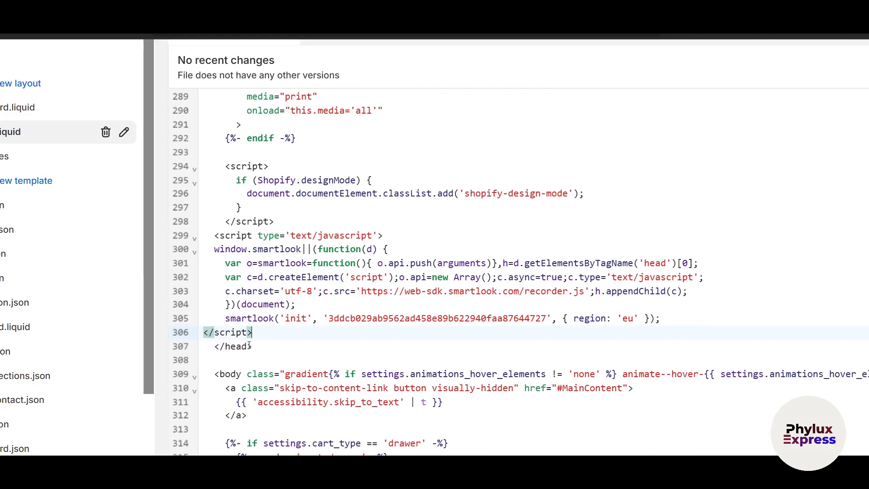
scroll(249, 345, "down", 1)
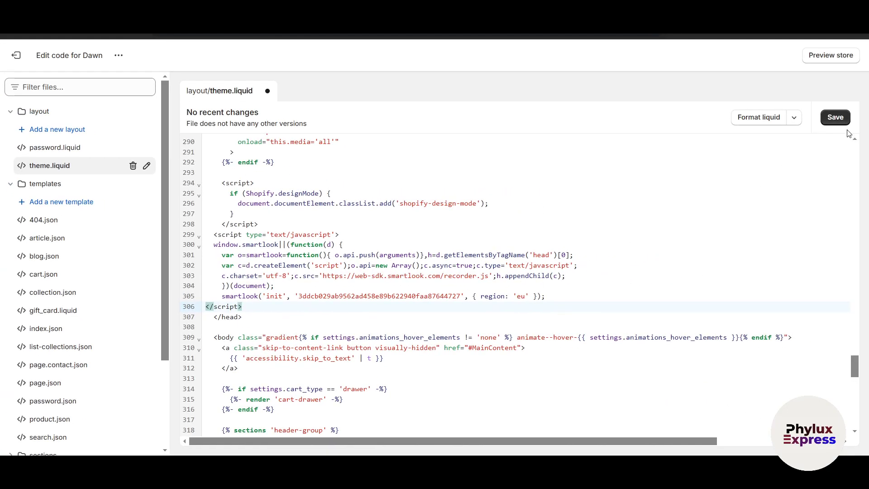
left_click(835, 119)
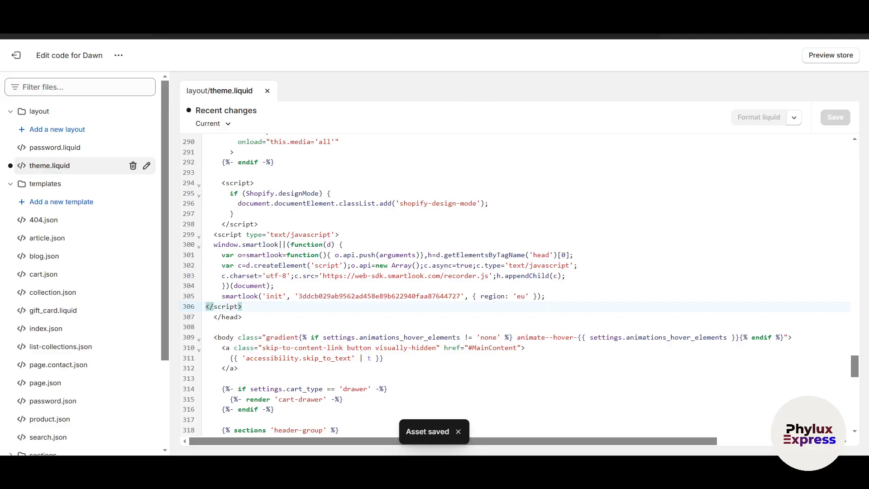
left_click(389, 23)
Step: Review the website and mobile tracking-code sections, then open the Joomla/Mu integrations documentation
scroll(418, 336, "down", 3)
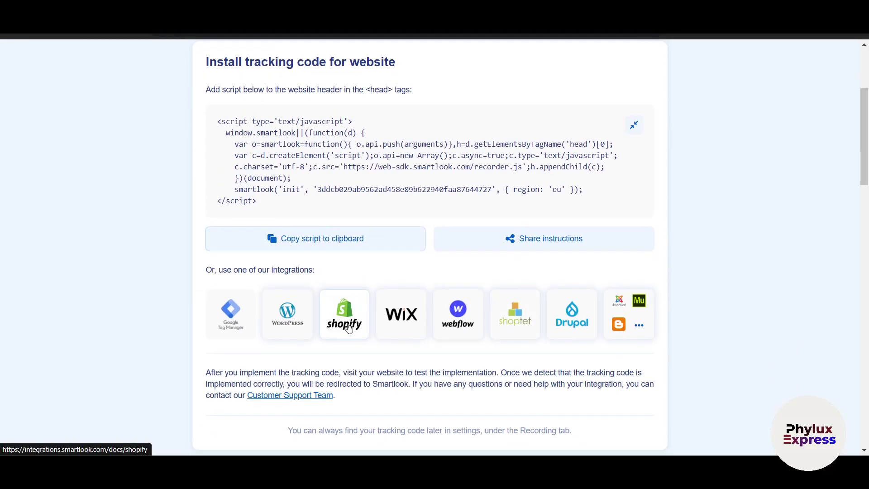
scroll(357, 341, "down", 3)
scroll(425, 376, "up", 5)
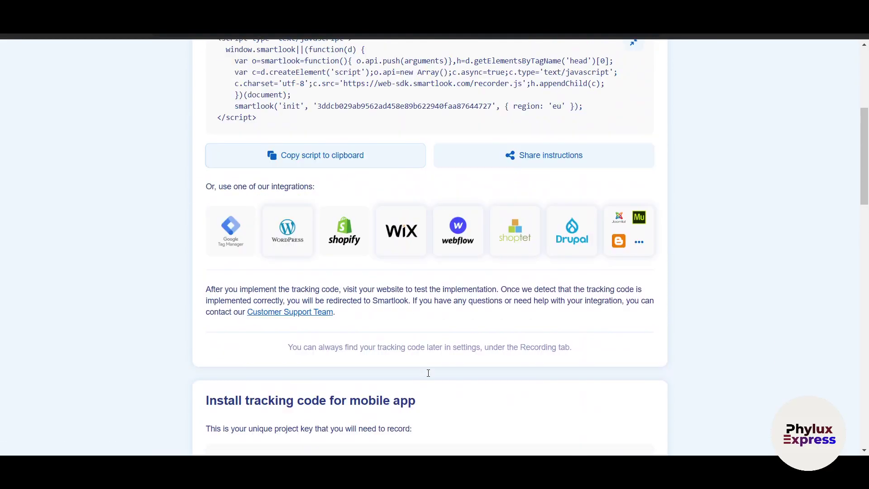
scroll(430, 371, "down", 8)
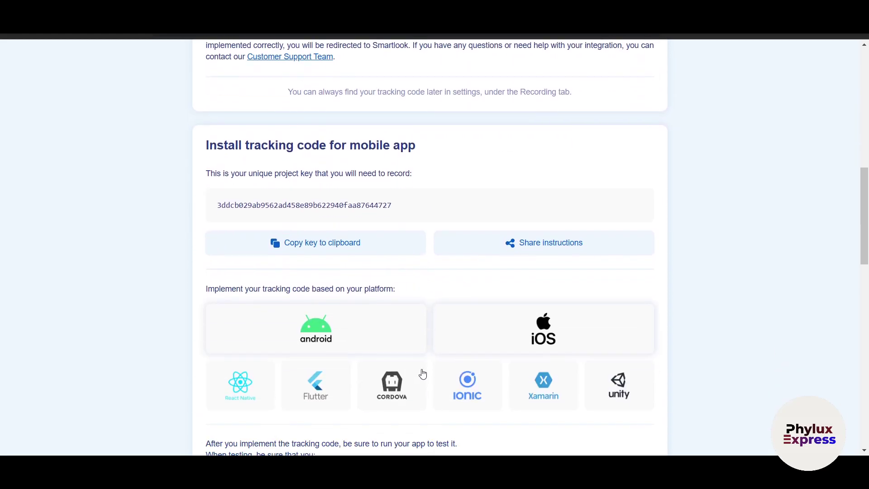
scroll(366, 339, "down", 2)
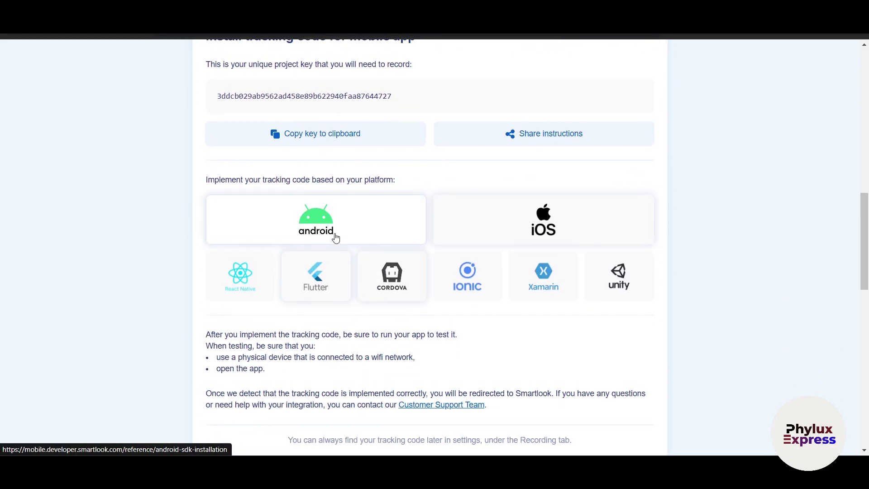
scroll(361, 281, "up", 2)
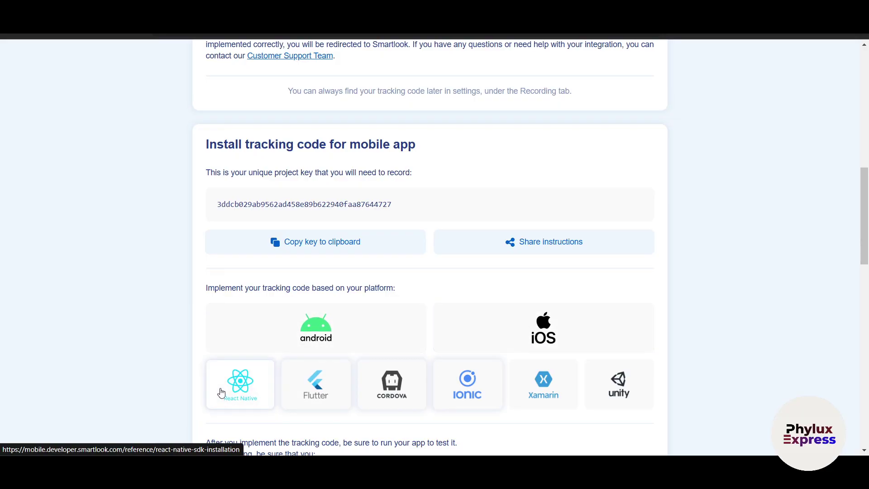
scroll(663, 395, "down", 1)
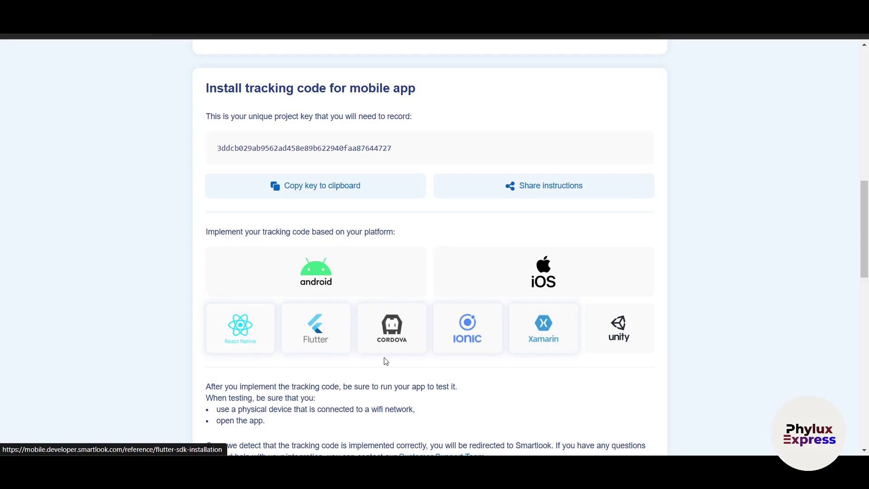
scroll(384, 360, "up", 5)
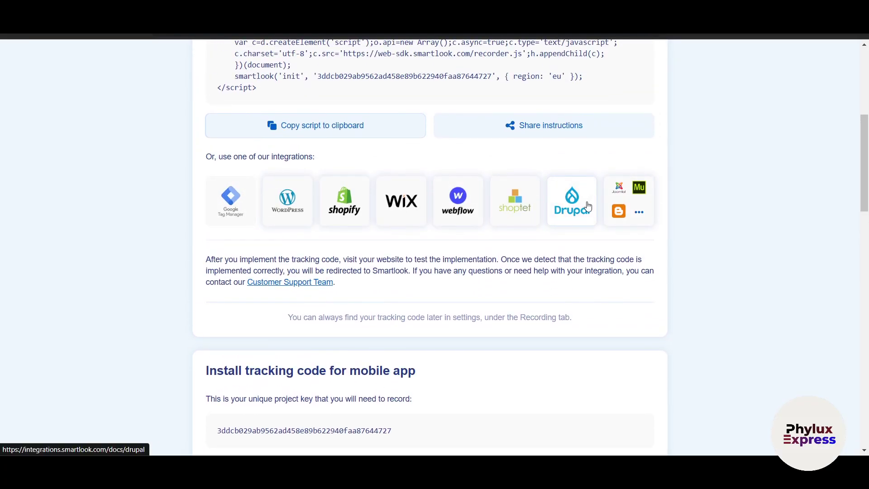
left_click(638, 203)
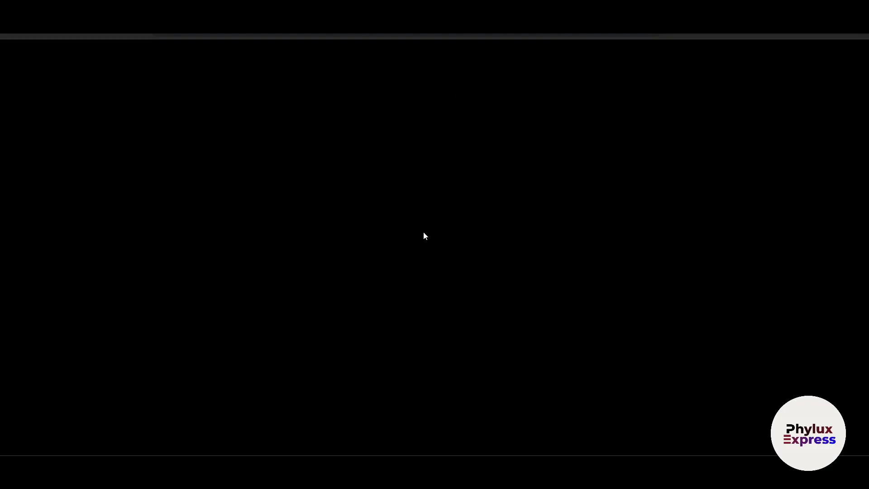
Step: Scroll through the Integrating Smartlook documentation page
scroll(416, 339, "down", 5)
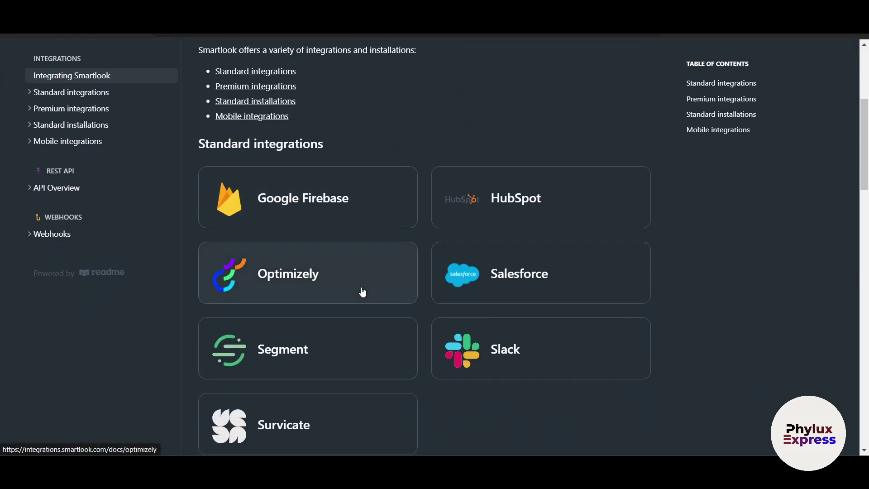
scroll(360, 294, "down", 1)
scroll(615, 295, "up", 4)
scroll(615, 295, "up", 3)
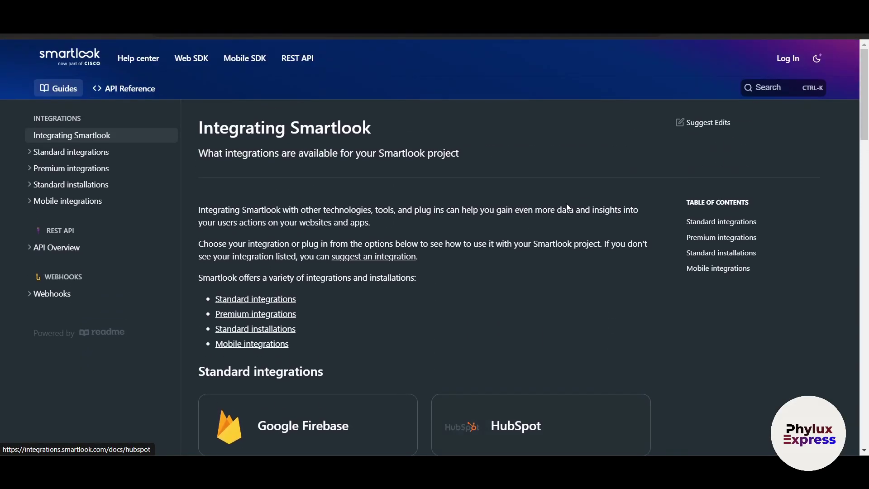
Step: Return to the Smartlook Project setup page and look over its tracking-code options again
left_click(453, 25)
scroll(394, 255, "up", 5)
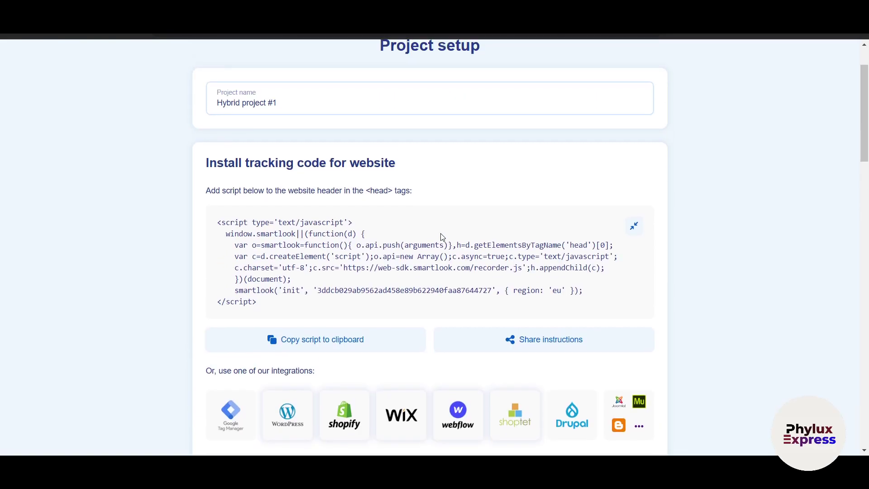
scroll(393, 255, "down", 10)
scroll(395, 256, "down", 13)
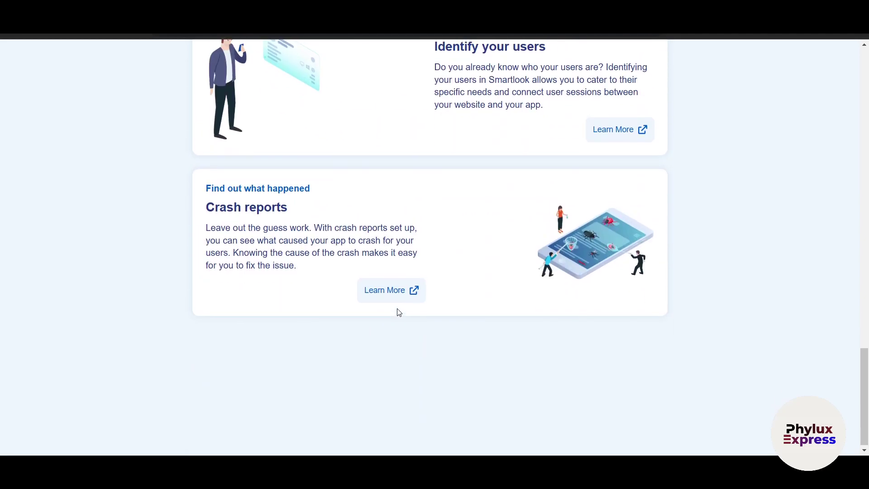
scroll(398, 312, "up", 20)
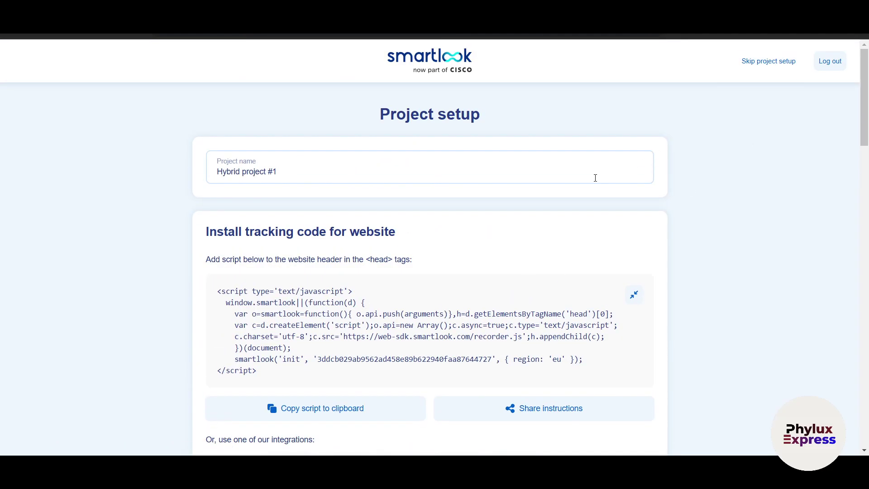
scroll(474, 252, "down", 6)
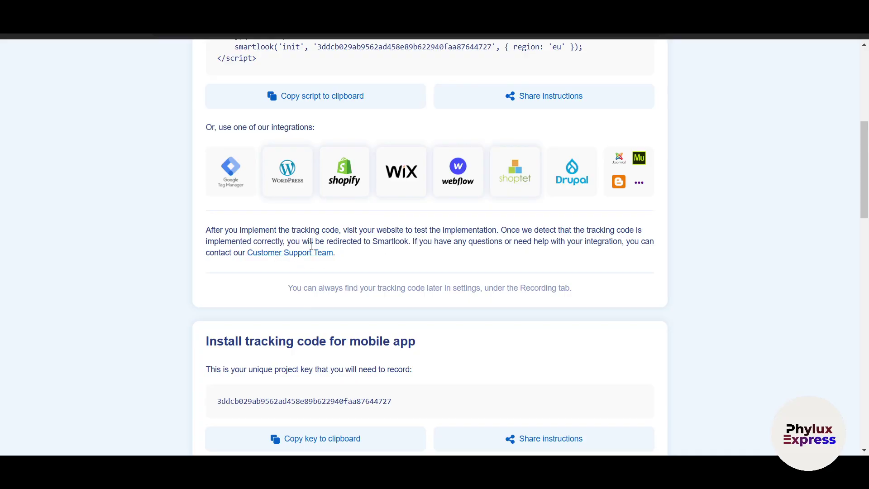
scroll(408, 310, "up", 1)
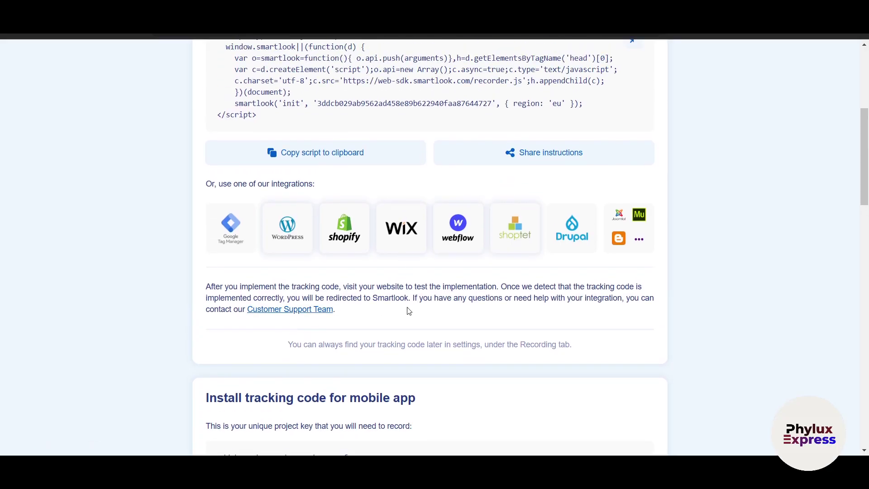
scroll(549, 339, "up", 4)
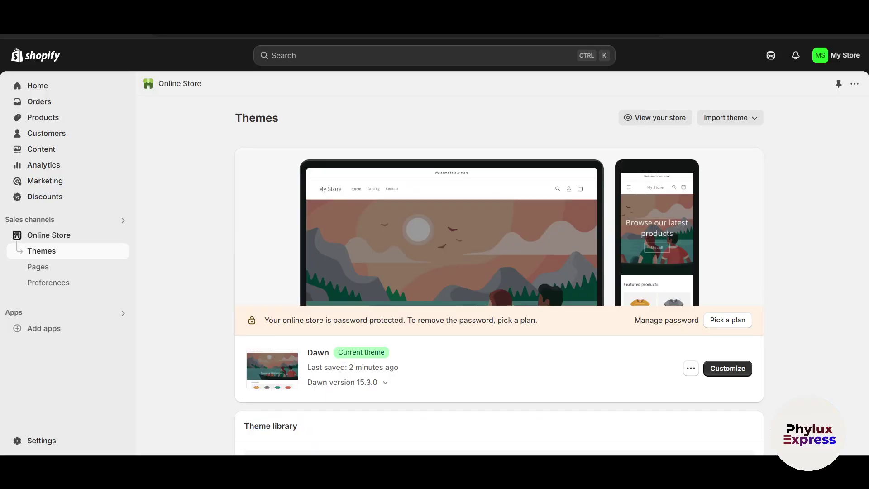
Step: Open the live Shopify storefront with View your store and scroll through it
left_click(660, 118)
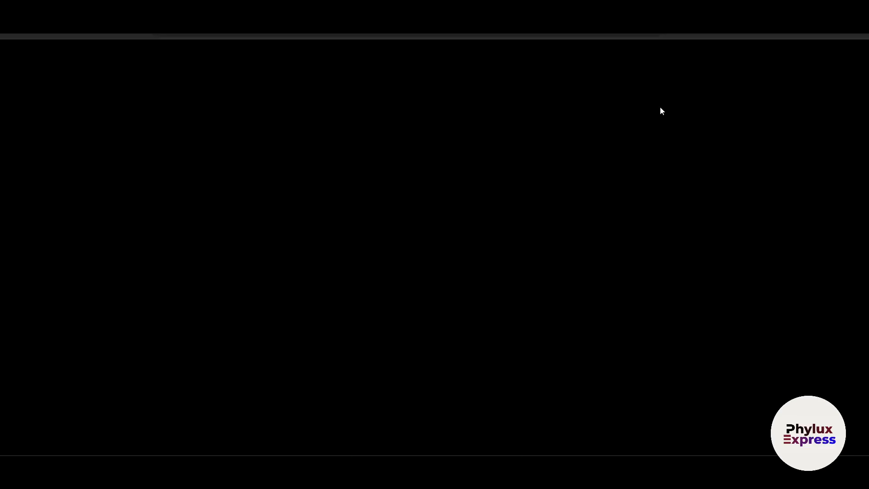
scroll(452, 270, "down", 10)
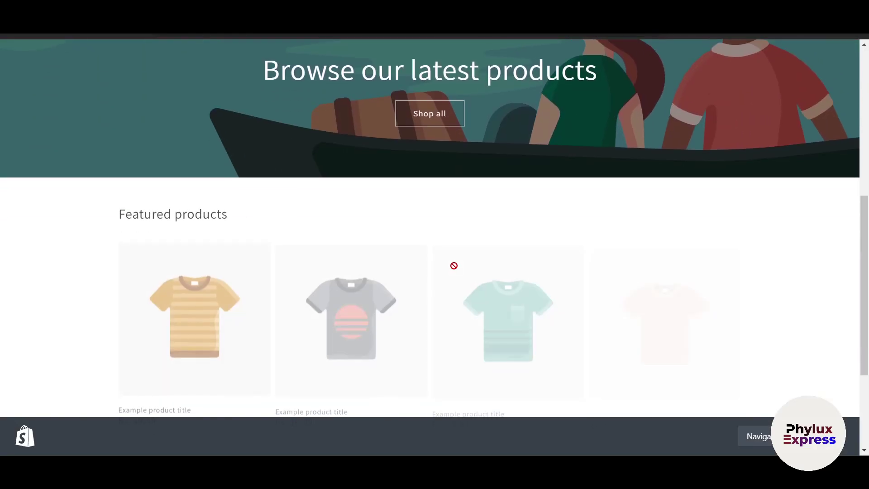
scroll(453, 266, "up", 10)
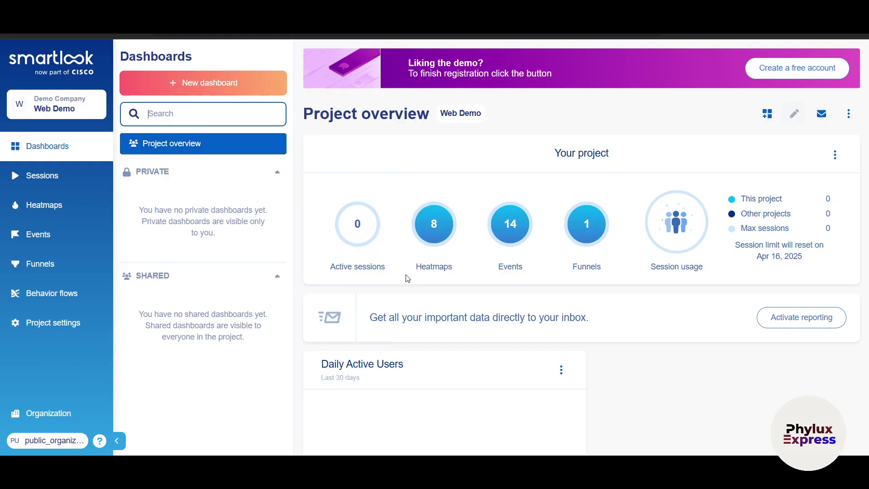
Step: Open the Web Demo's Completed sessions list showing 42 users and 90 sessions
scroll(407, 274, "down", 2)
scroll(375, 236, "up", 2)
left_click(31, 175)
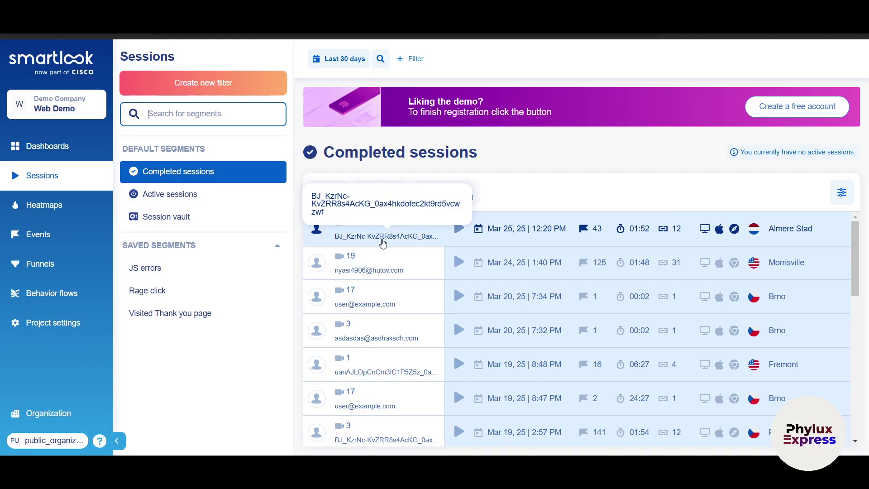
scroll(746, 267, "down", 5)
scroll(751, 290, "up", 5)
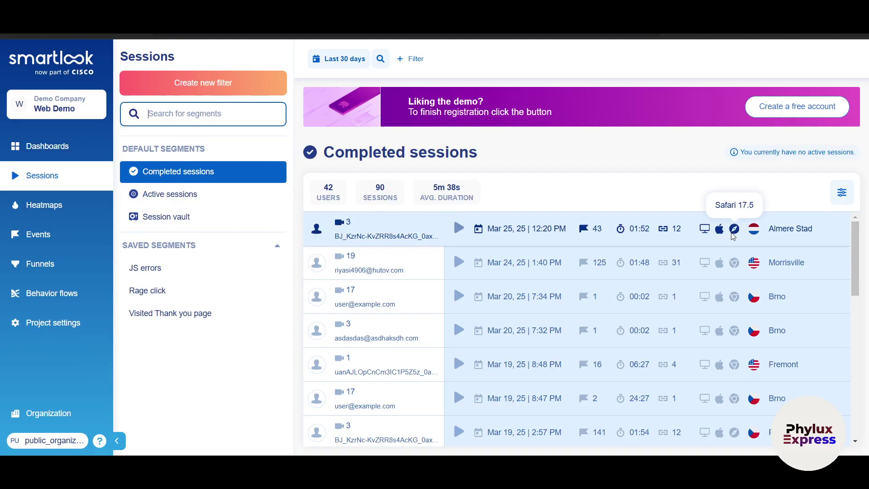
left_click(459, 229)
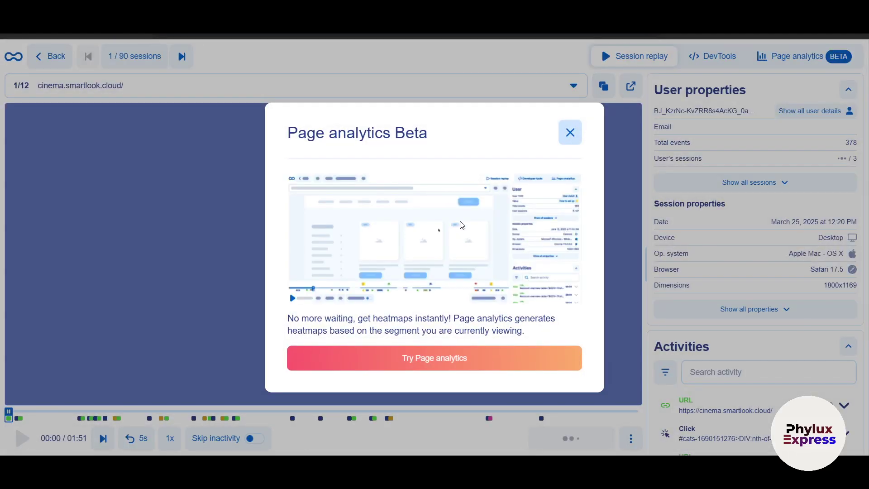
left_click(570, 133)
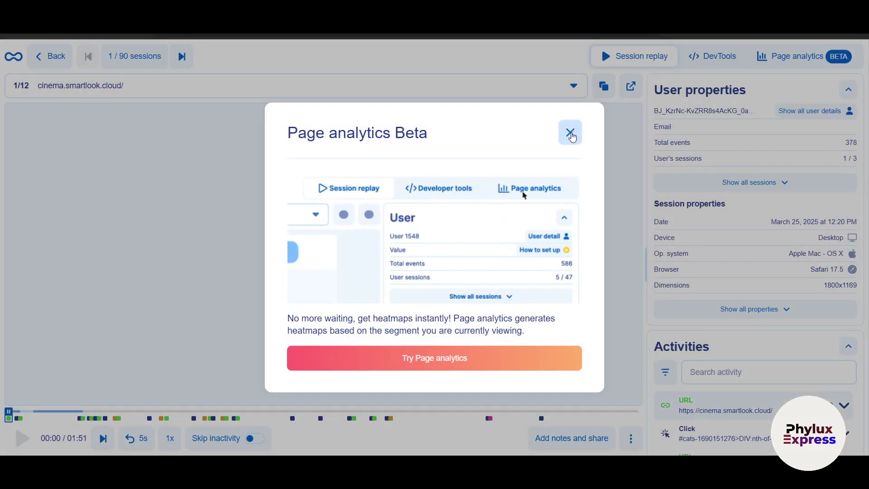
left_click(22, 441)
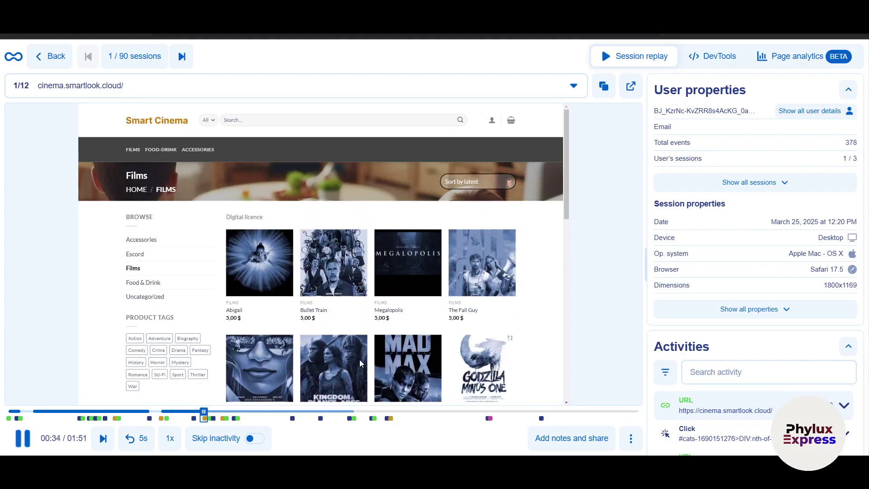
left_click(342, 411)
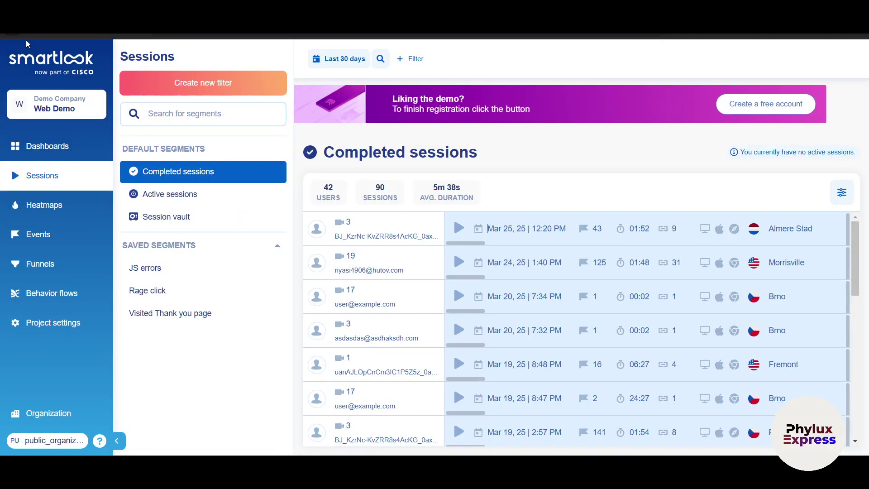
scroll(525, 261, "down", 10)
scroll(525, 262, "down", 3)
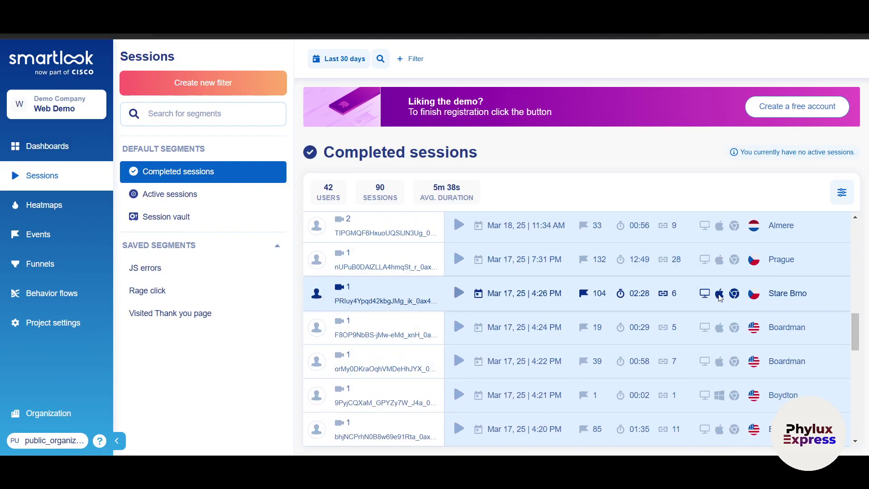
left_click(457, 292)
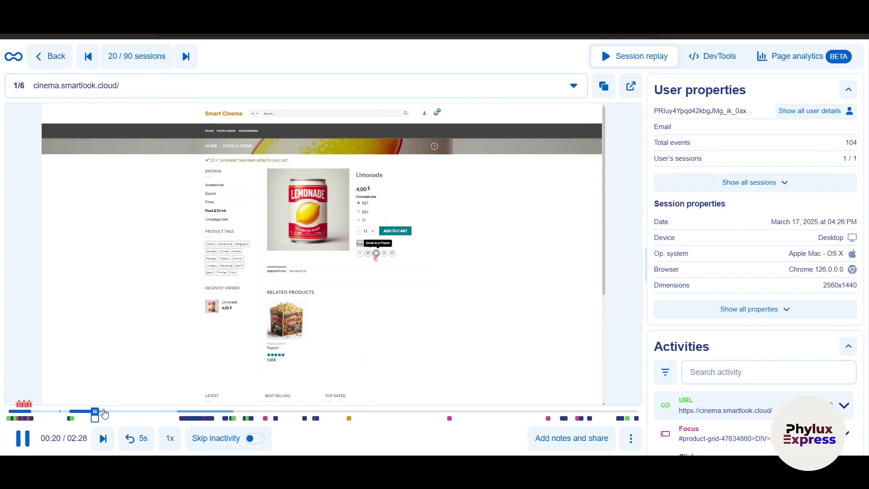
left_click(135, 411)
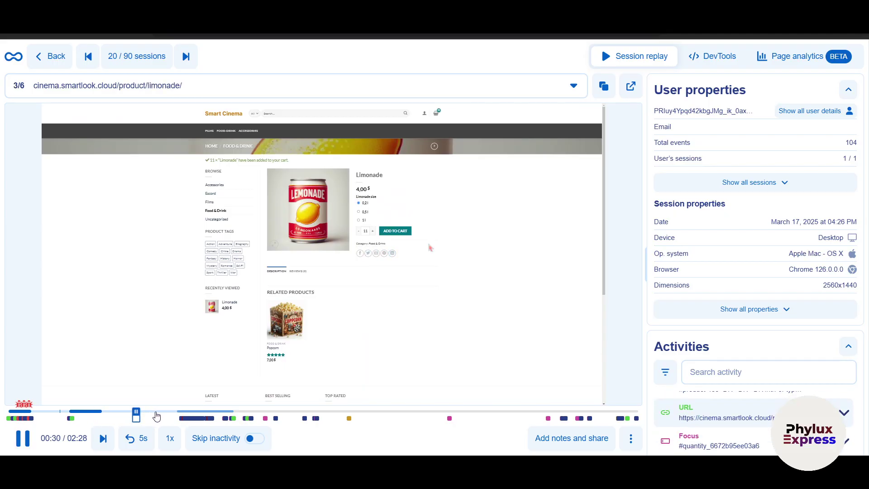
left_click(160, 412)
left_click(171, 412)
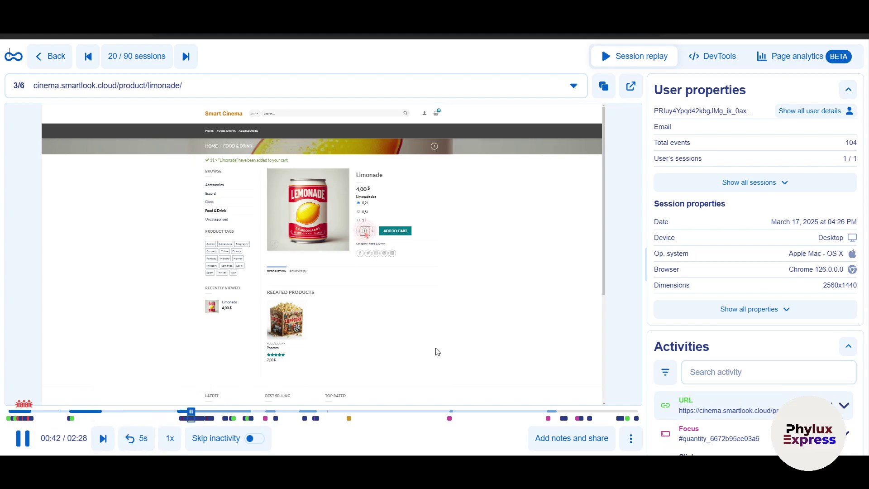
left_click(45, 57)
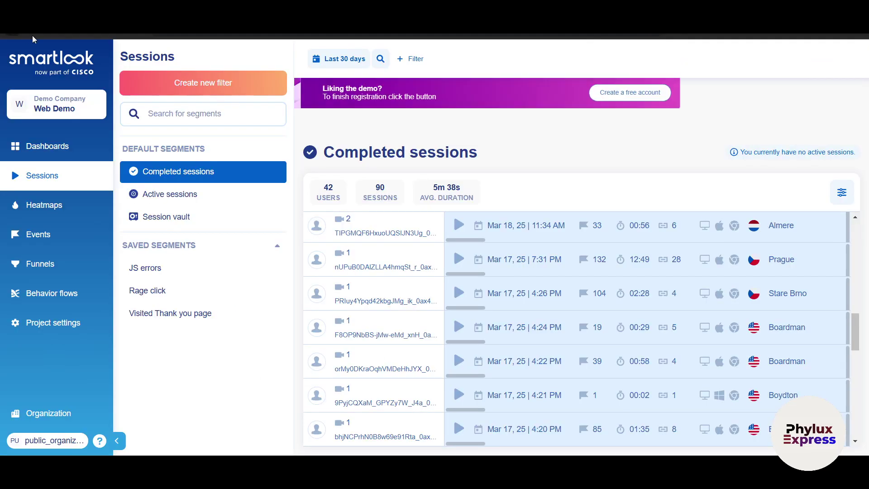
Step: Browse Active sessions, Session vault and Completed sessions, then open the Heatmaps overview
scroll(607, 283, "down", 9)
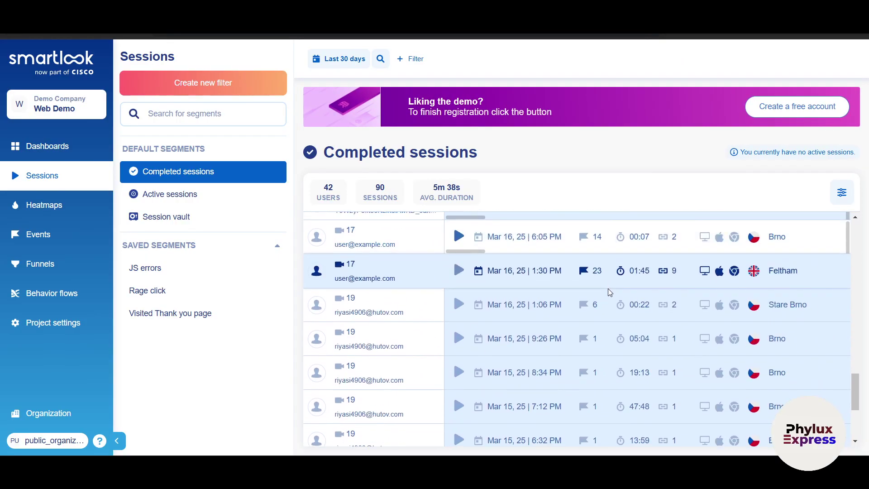
scroll(607, 289, "down", 5)
scroll(515, 290, "down", 3)
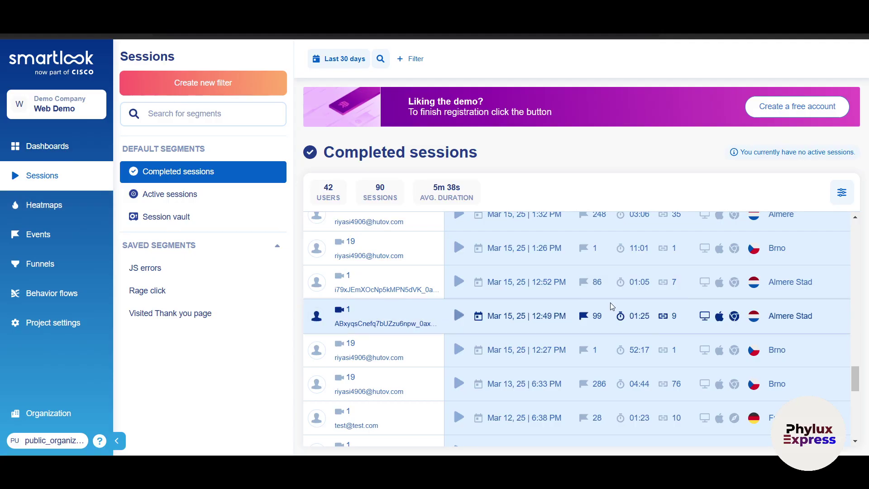
scroll(610, 303, "up", 5)
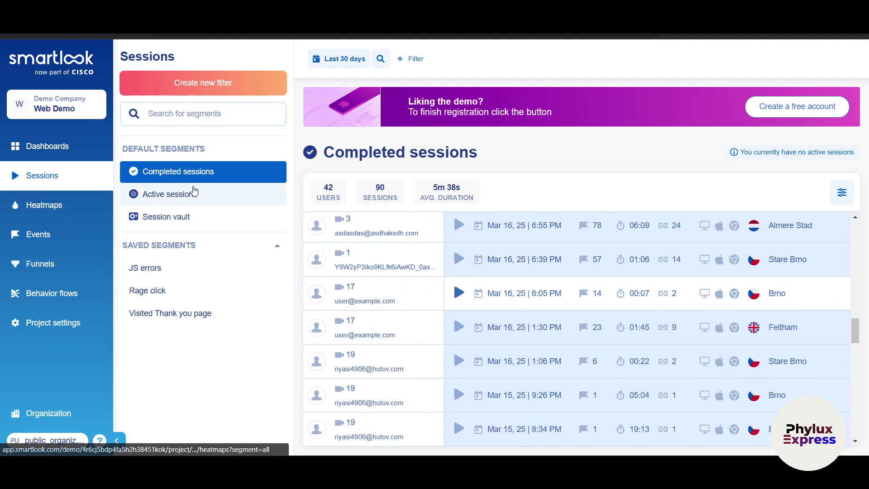
left_click(222, 195)
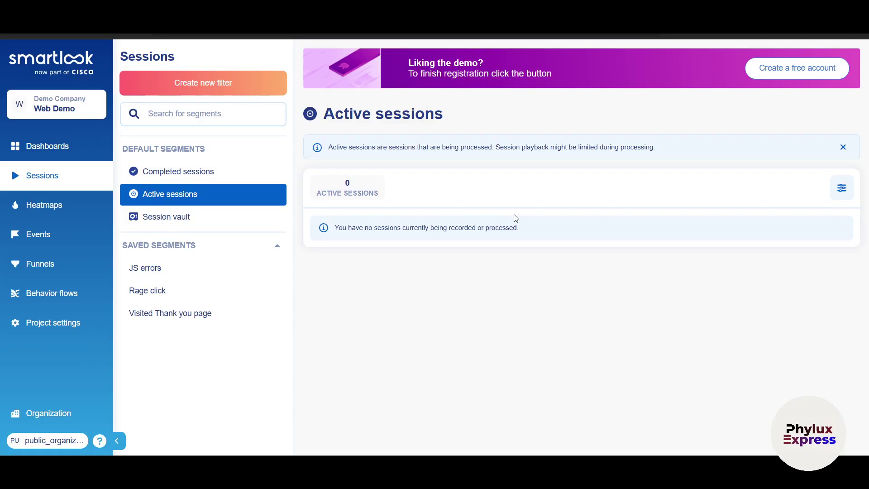
left_click(183, 216)
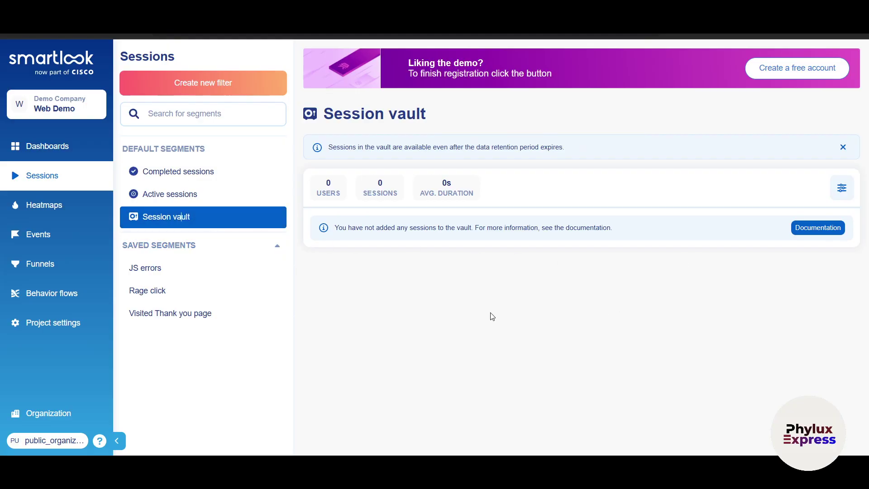
left_click(212, 174)
left_click(186, 224)
left_click(89, 216)
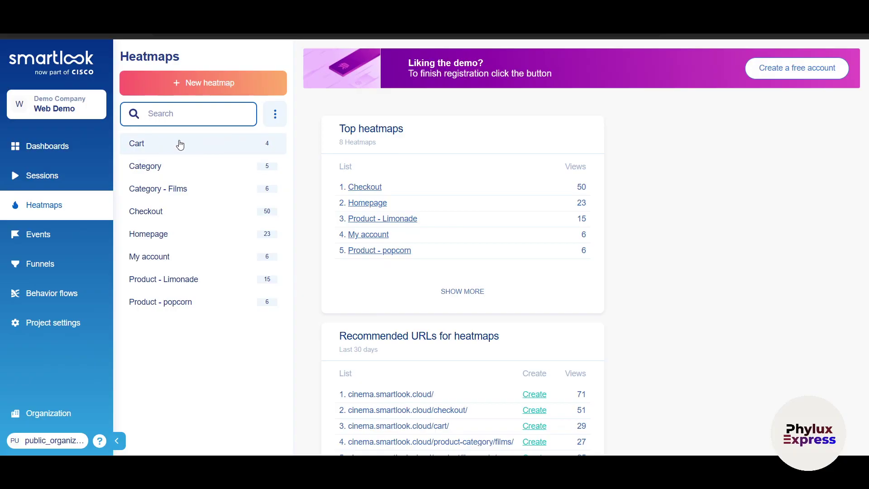
Step: Visit the live cart page behind the Cart heatmap, then close that tab
mouse_move(181, 155)
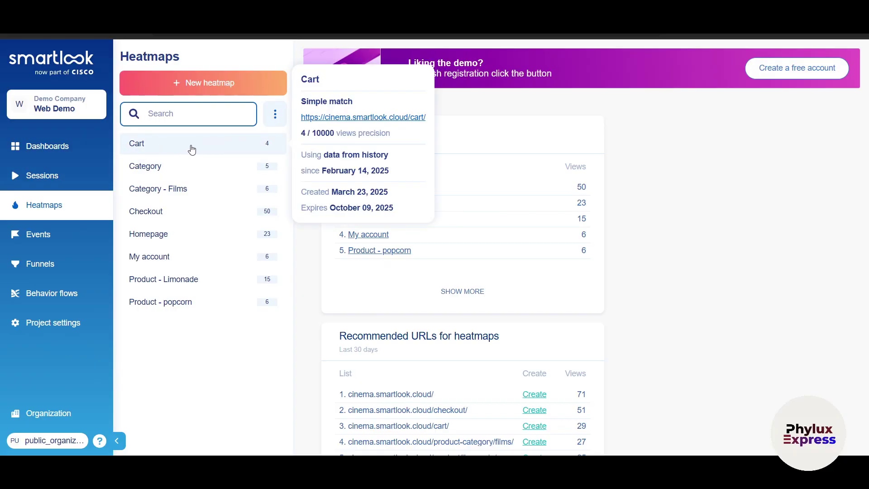
left_click(347, 119)
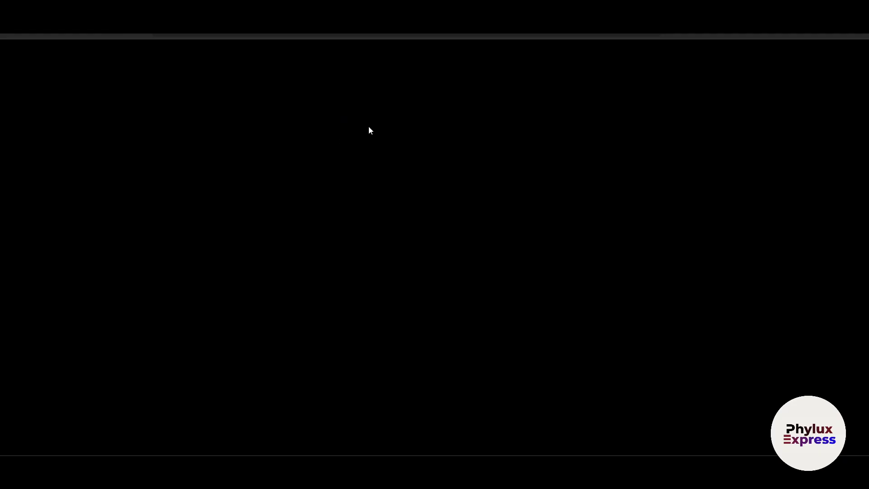
scroll(520, 320, "down", 4)
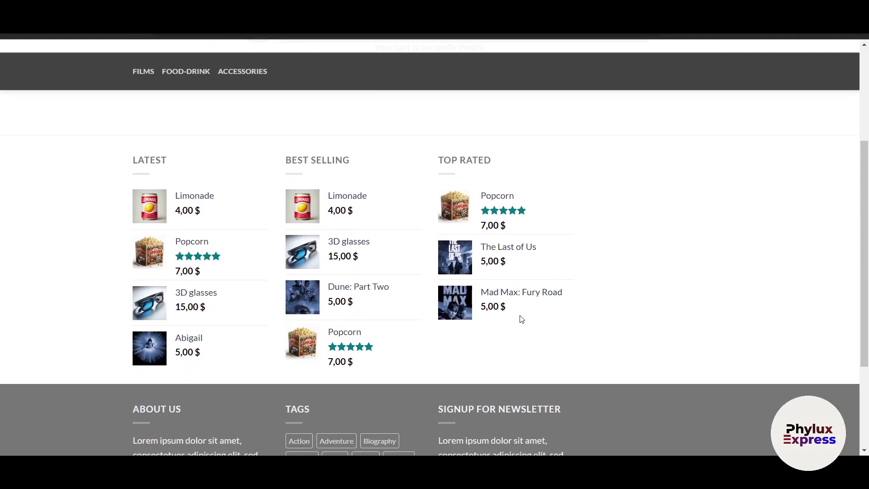
scroll(520, 319, "up", 4)
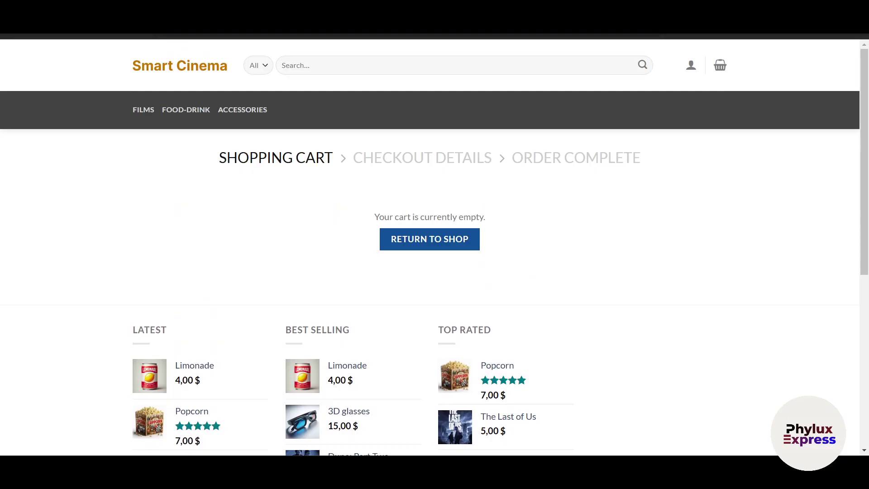
key("ctrl+w")
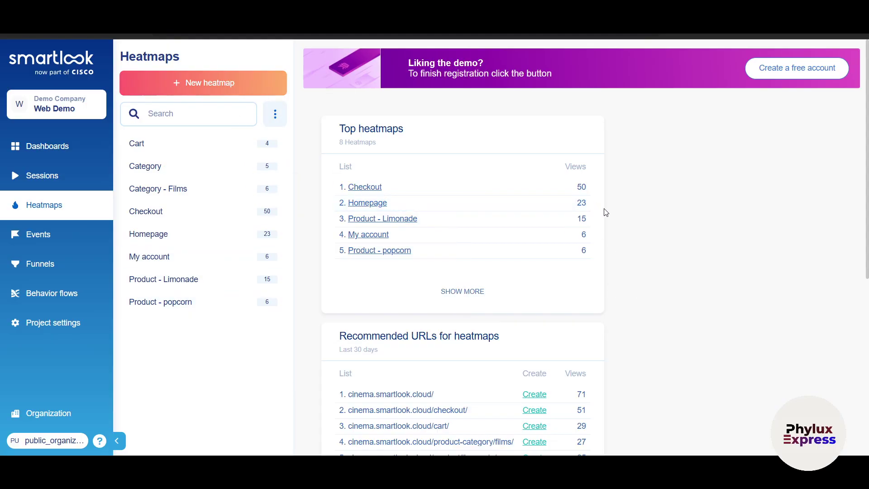
Step: Expand Recommended URLs for heatmaps with SHOW MORE and scroll down to entry 42
scroll(647, 233, "down", 3)
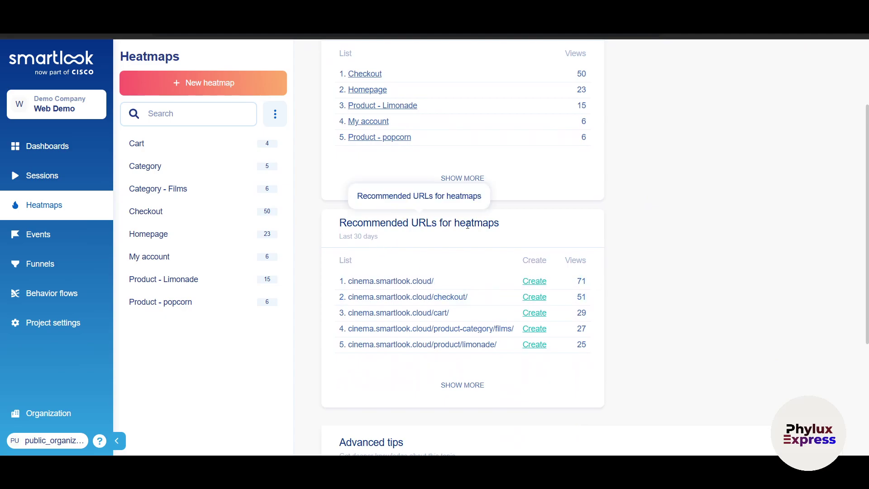
scroll(653, 317, "down", 4)
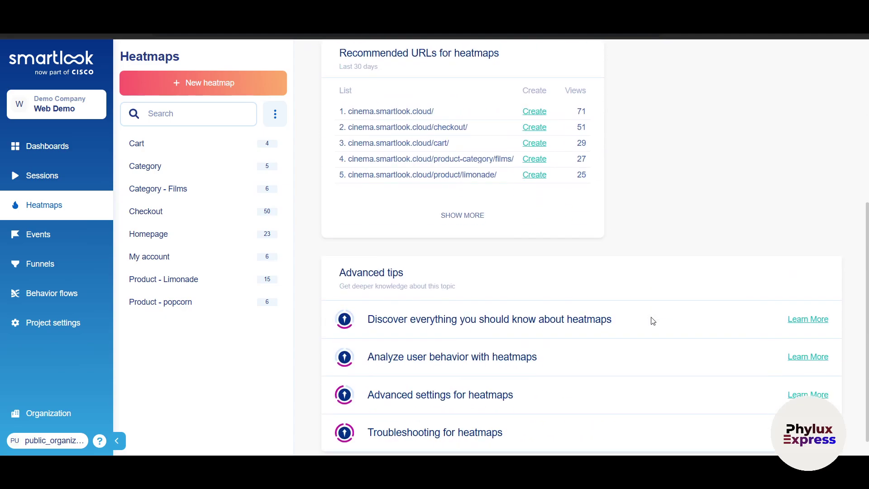
scroll(652, 320, "down", 1)
scroll(652, 320, "up", 5)
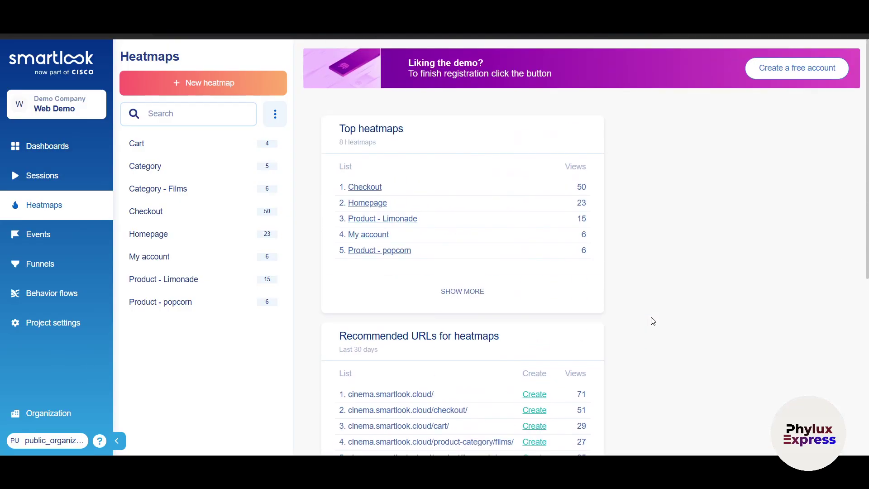
scroll(653, 320, "down", 1)
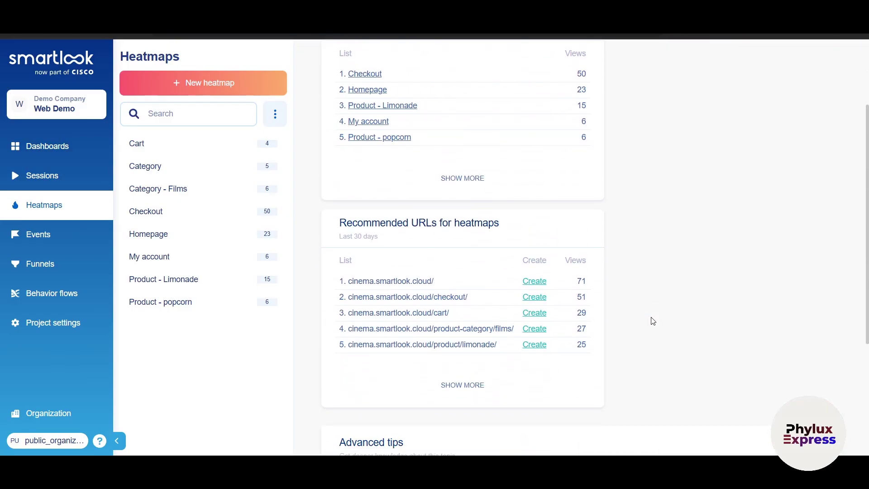
left_click(441, 386)
scroll(534, 317, "down", 3)
scroll(536, 292, "down", 12)
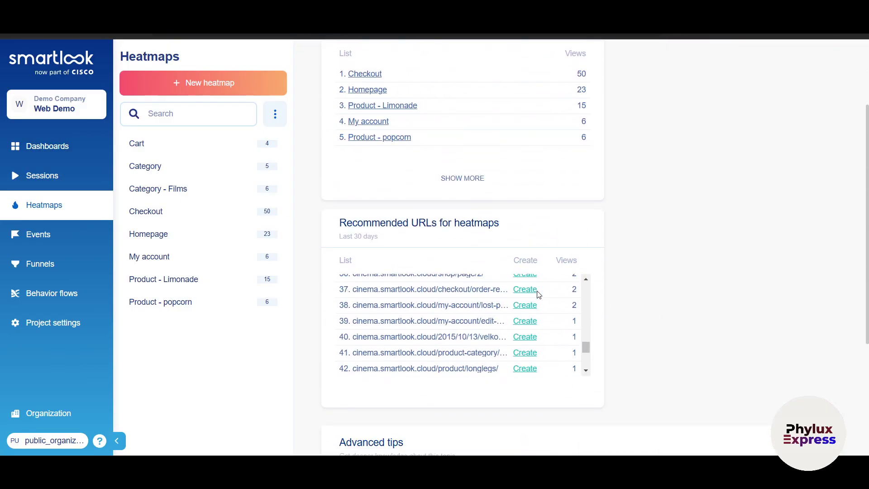
Step: Pass through Events to the Heatmaps overview and browse Top heatmaps and Recommended URLs to Checkout
left_click(64, 233)
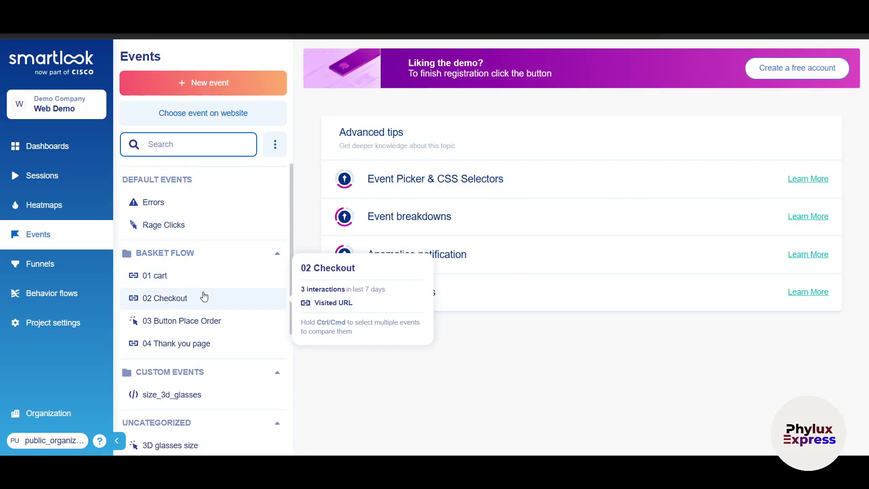
left_click(50, 209)
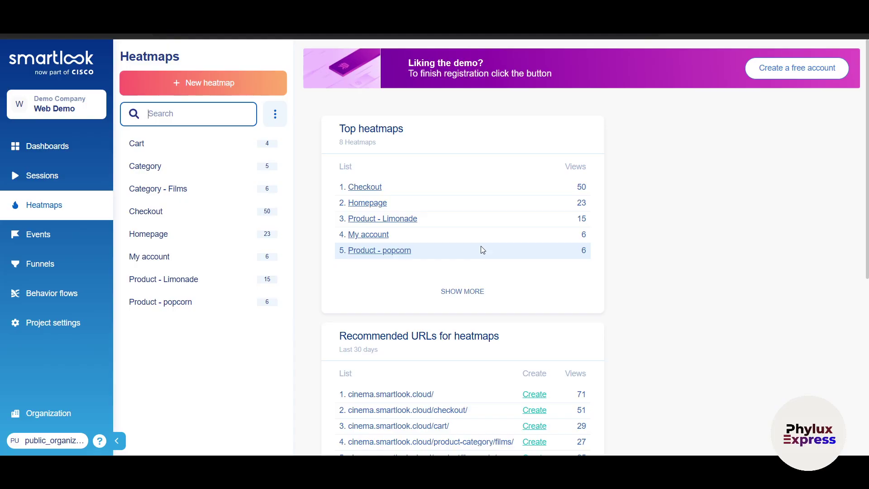
scroll(464, 290, "down", 3)
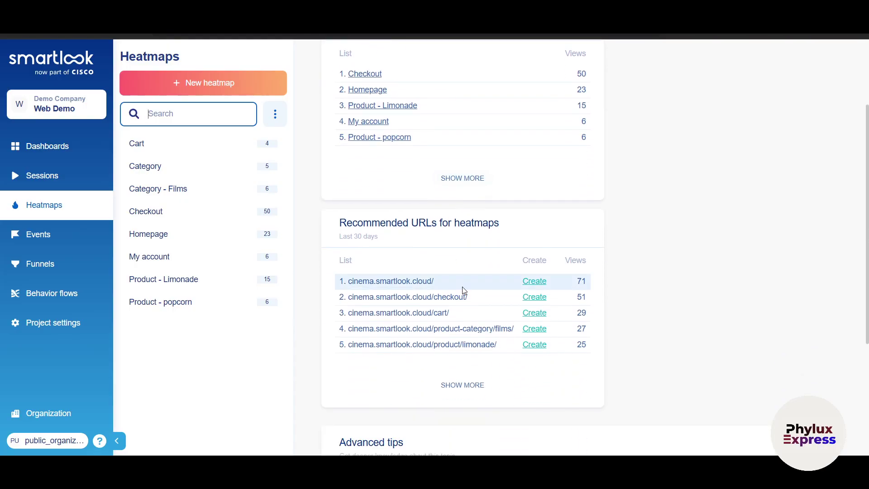
scroll(461, 292, "down", 3)
scroll(460, 295, "up", 6)
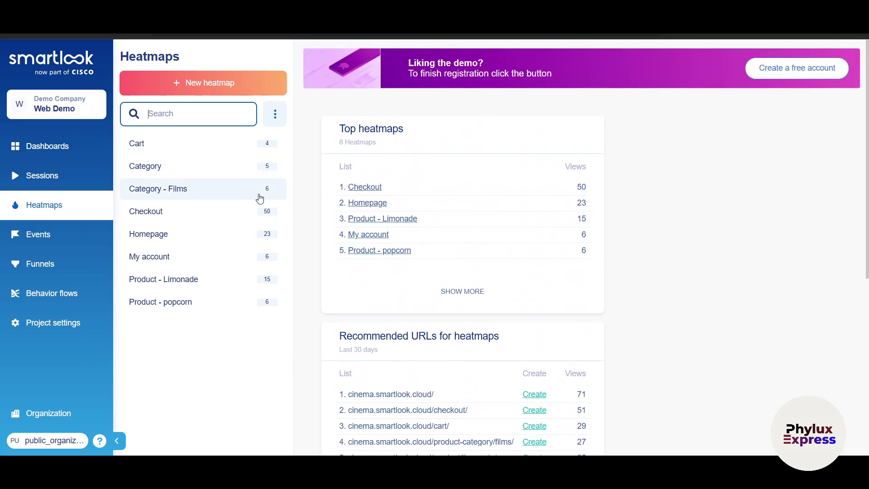
mouse_move(240, 219)
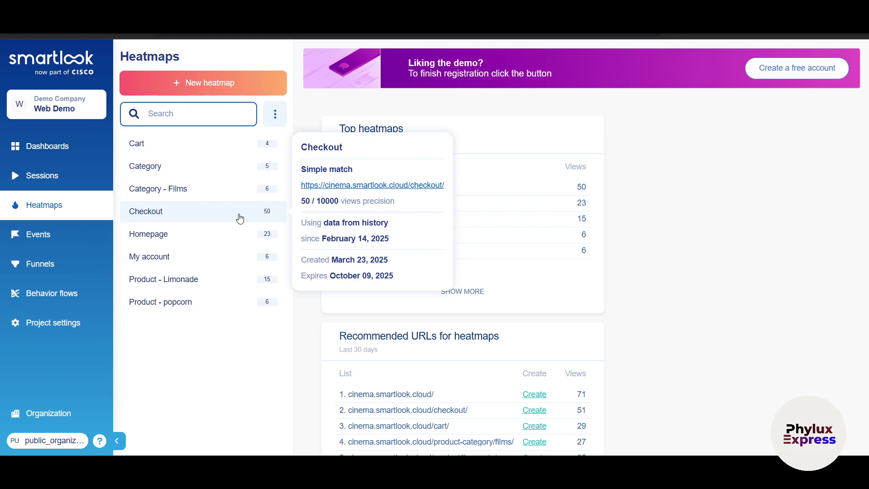
Step: Scroll through the Checkout page click heatmap, then switch to the Events overview
left_click(240, 219)
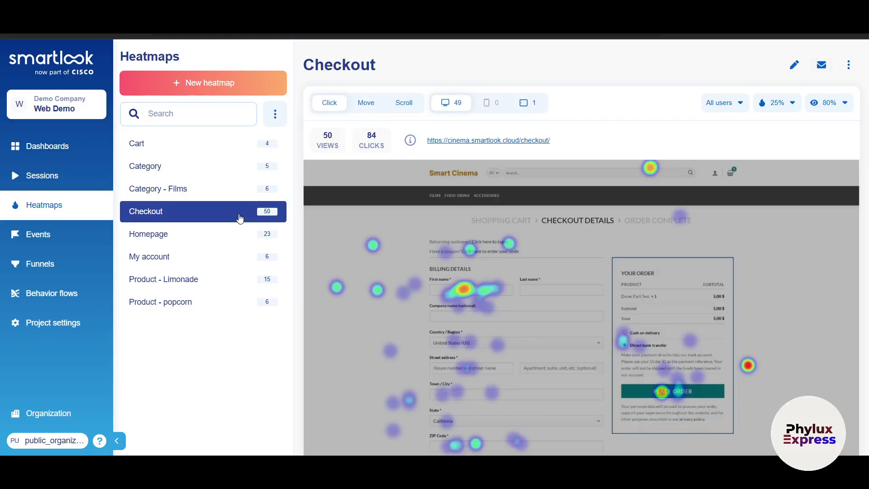
scroll(507, 309, "down", 3)
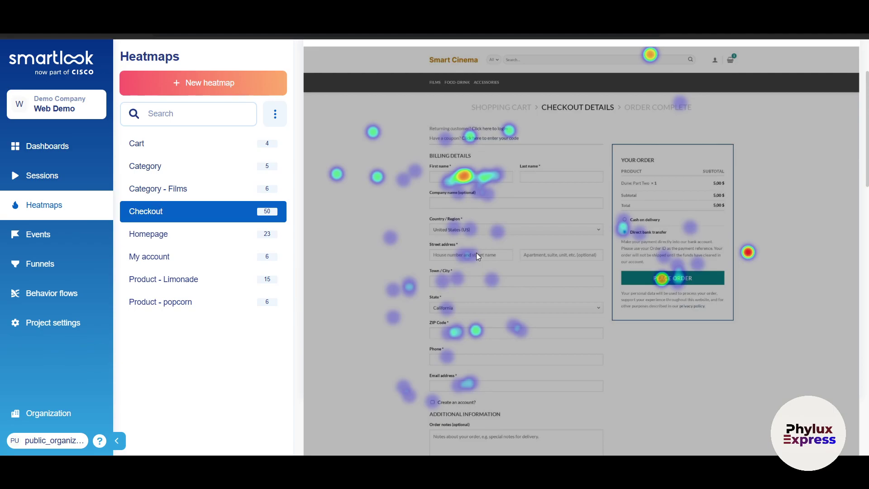
left_click(60, 239)
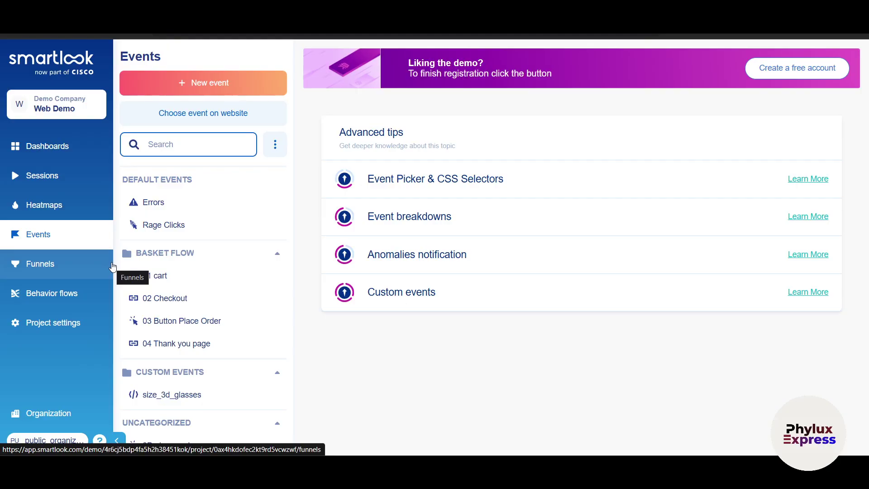
Step: View the Errors, 01 cart and Homepage - Categories event charts in turn
scroll(253, 247, "down", 3)
scroll(240, 260, "up", 3)
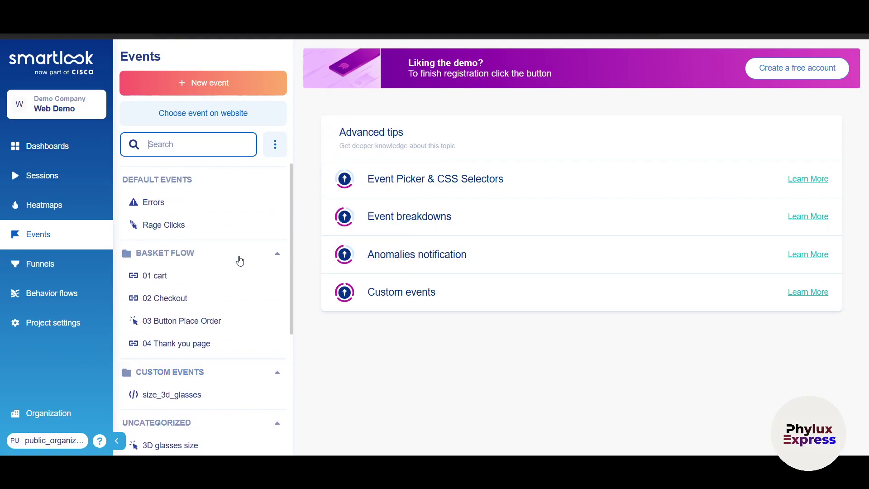
left_click(206, 208)
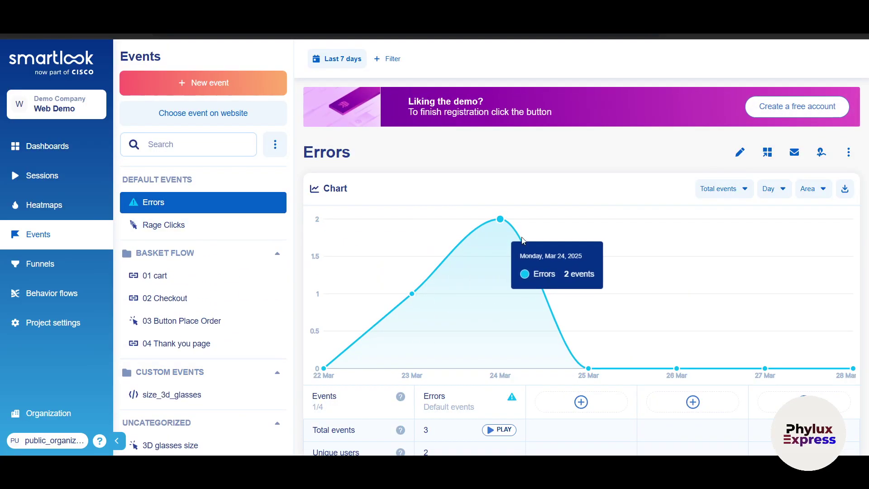
left_click(170, 278)
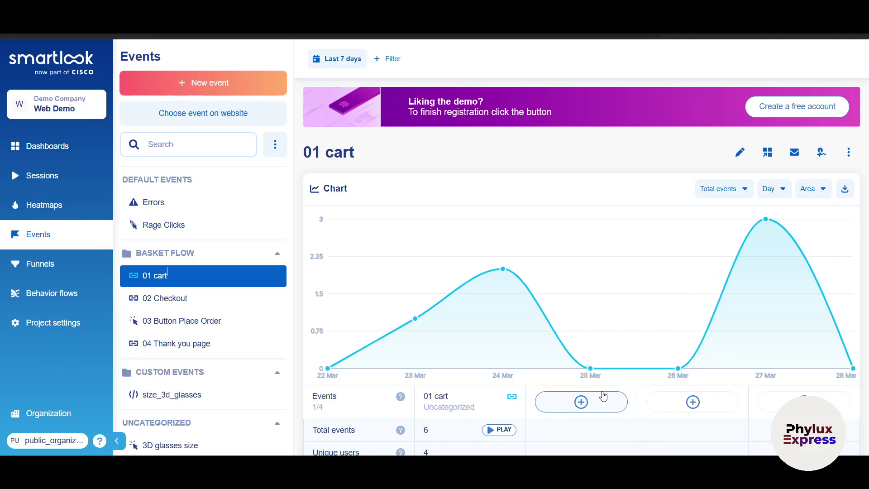
scroll(224, 339, "down", 5)
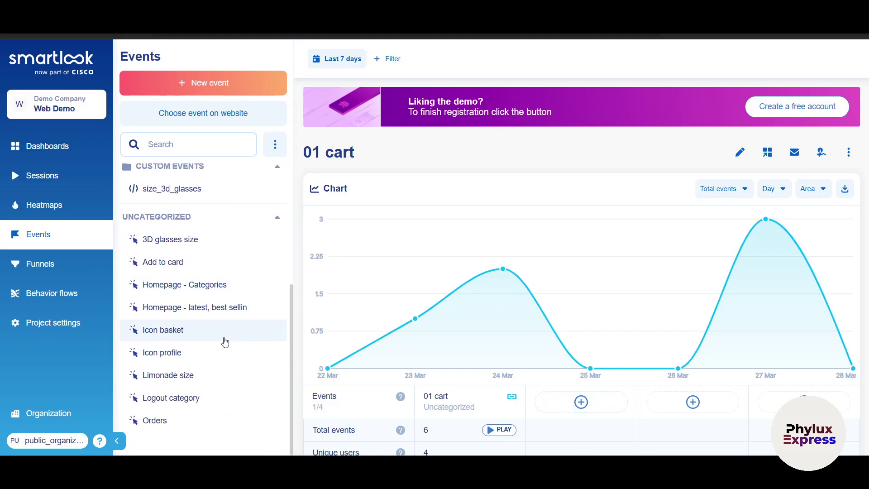
mouse_move(186, 283)
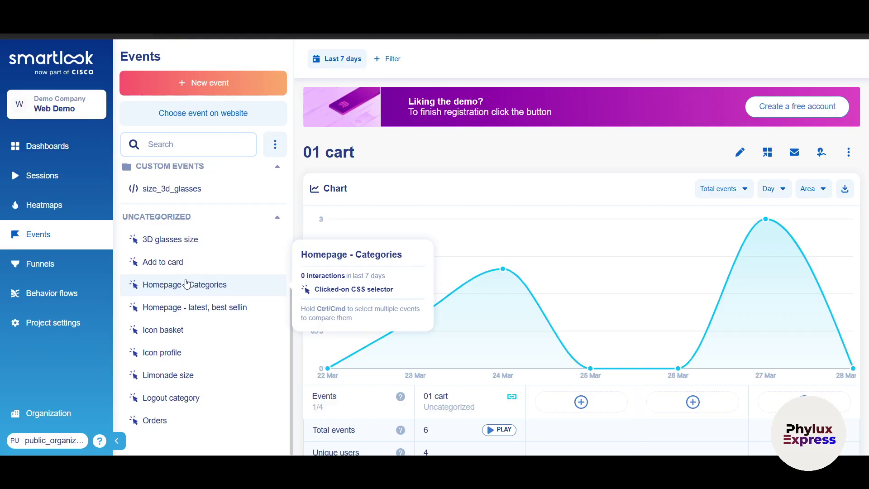
left_click(187, 283)
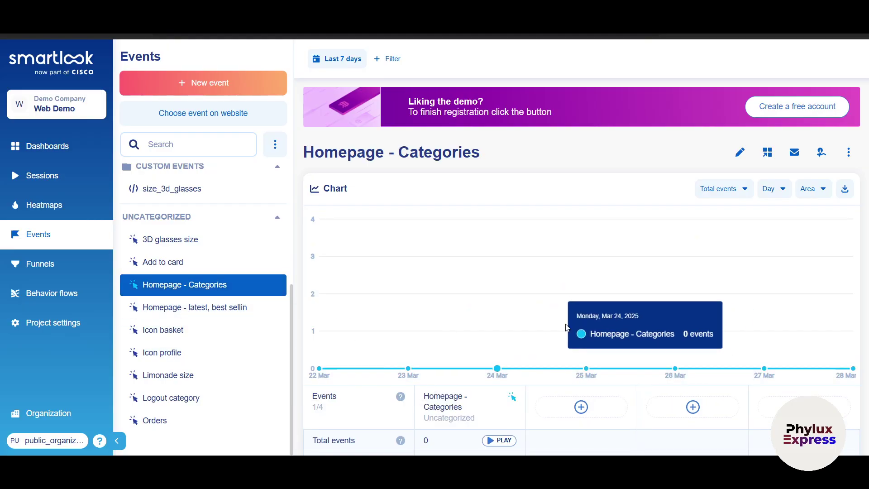
scroll(597, 322, "down", 3)
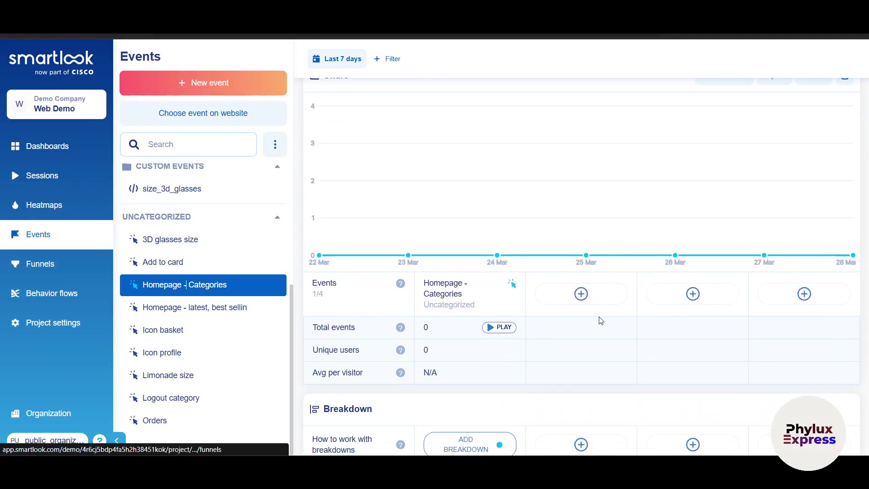
scroll(597, 320, "down", 3)
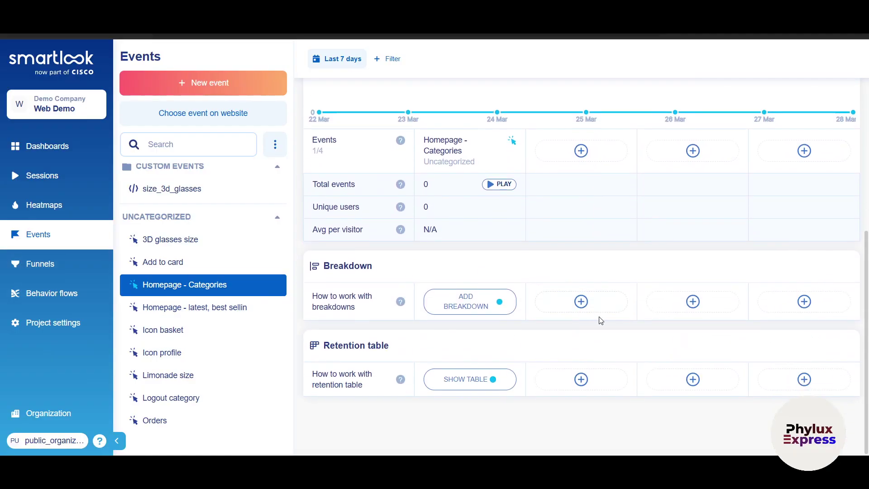
Step: Try playing Homepage - Categories sessions, return, and open the Funnels overview listing Basket
left_click(495, 186)
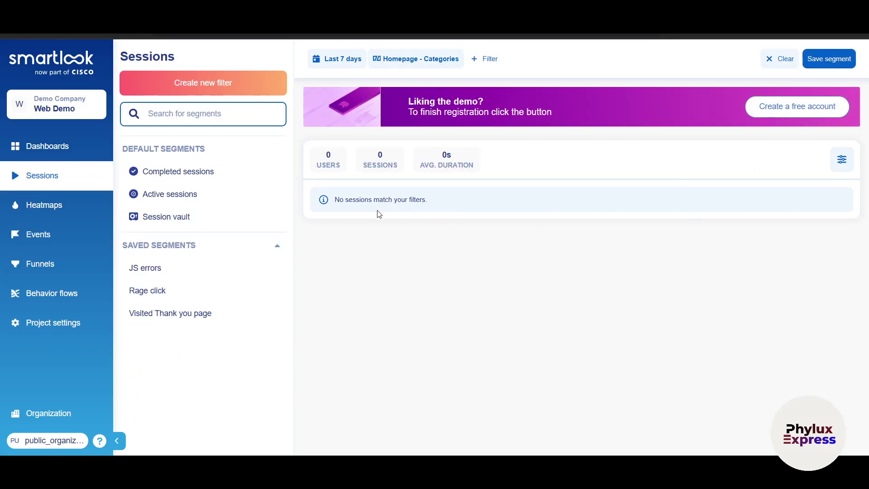
key("alt+Left")
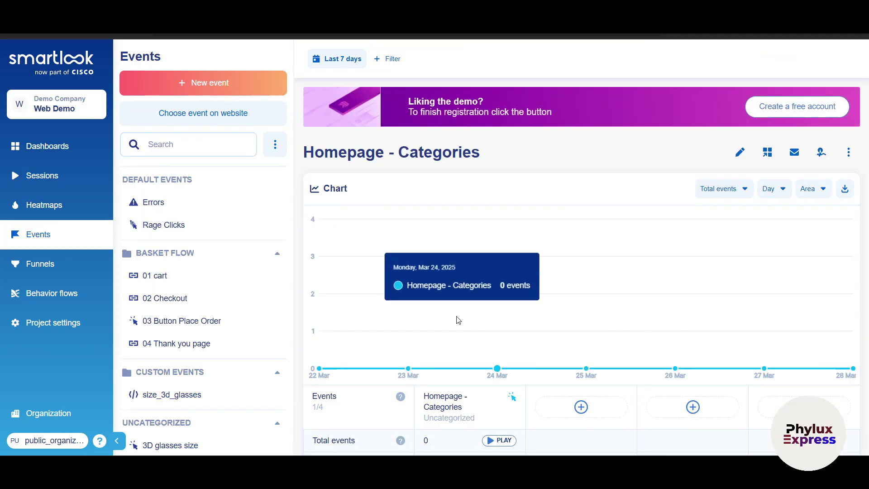
scroll(457, 320, "down", 3)
left_click(58, 264)
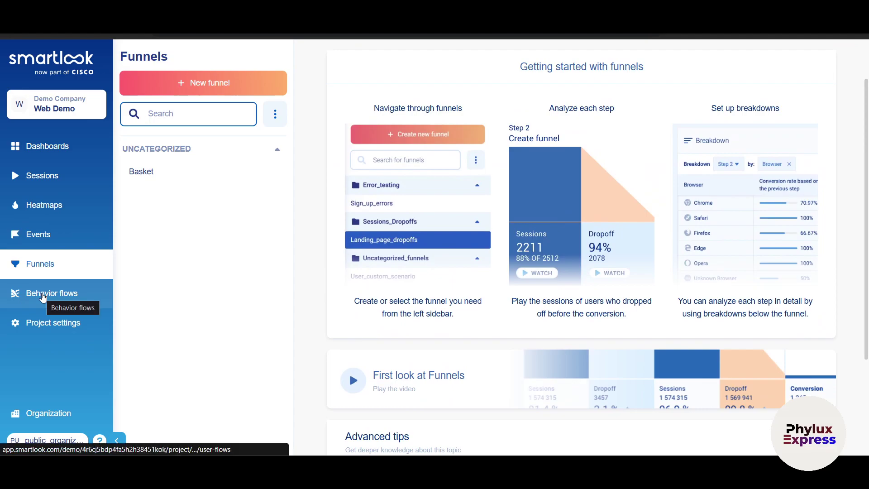
Step: Open the Behavior flows diagram and scroll through its visitor paths
left_click(44, 301)
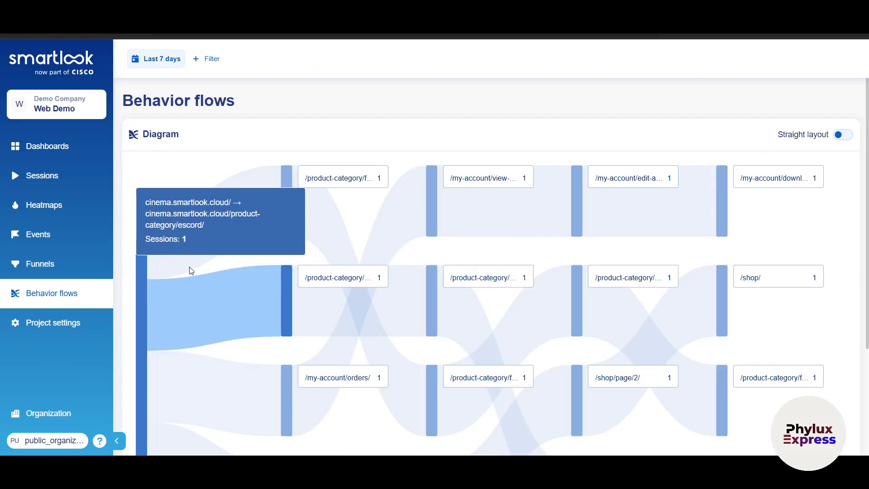
scroll(233, 383, "down", 3)
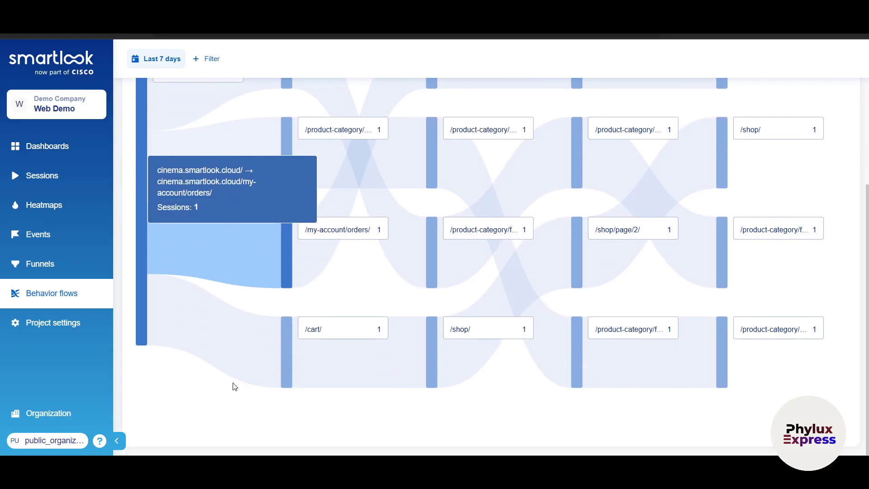
scroll(233, 378, "up", 3)
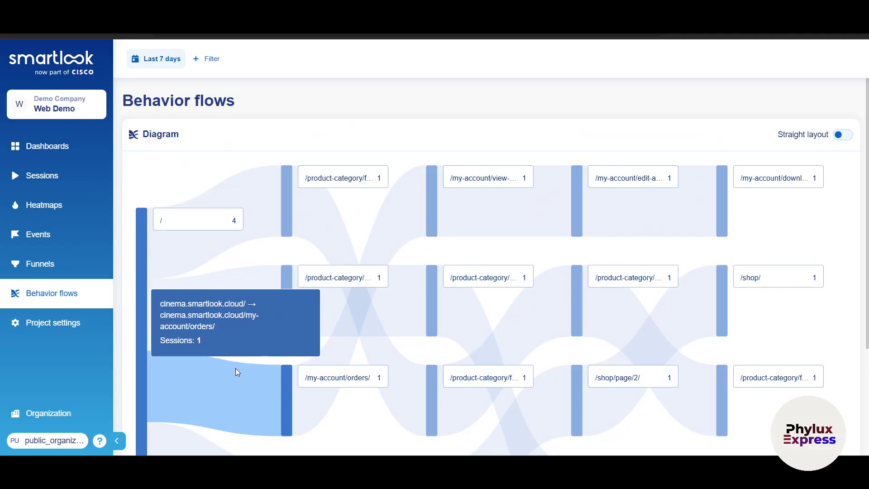
scroll(236, 370, "down", 3)
scroll(228, 384, "up", 3)
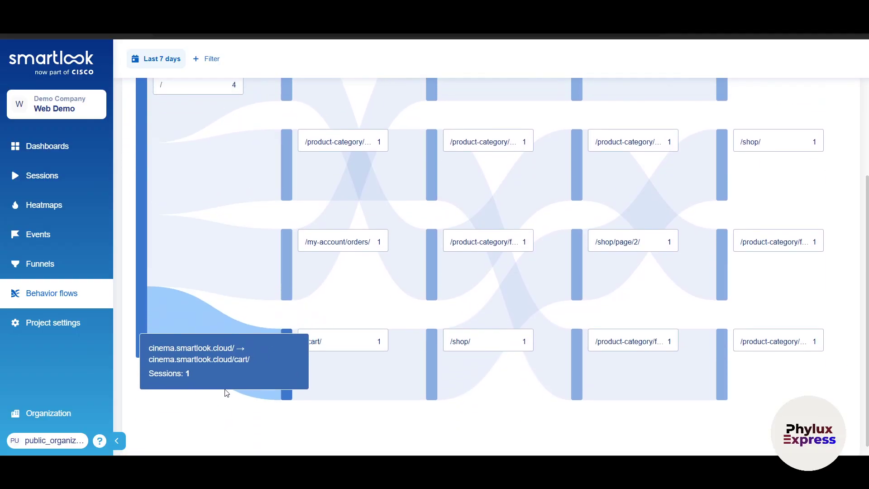
mouse_move(226, 392)
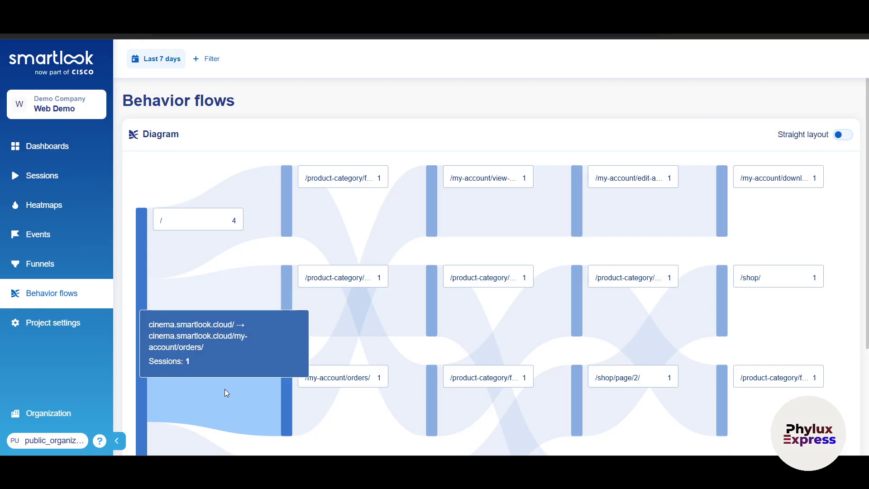
scroll(224, 389, "down", 3)
scroll(199, 408, "up", 3)
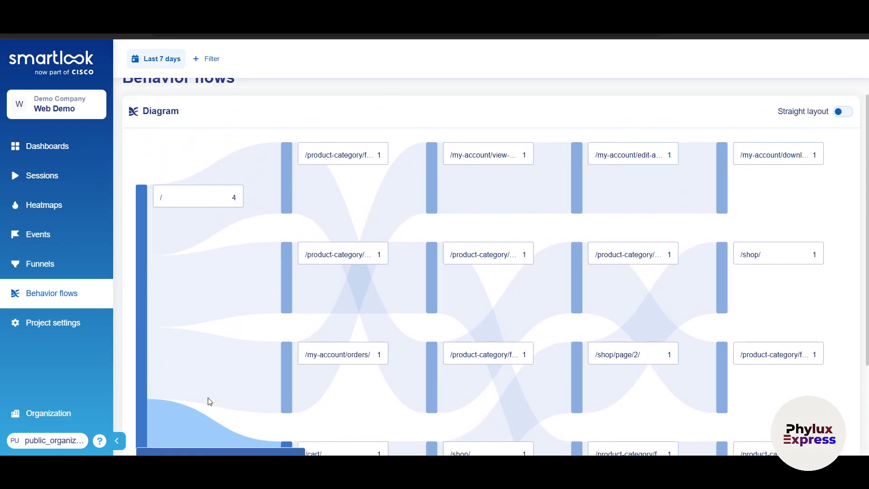
Step: Highlight the path through the uncategorized category page, then open Project settings, which denies permission
mouse_move(481, 298)
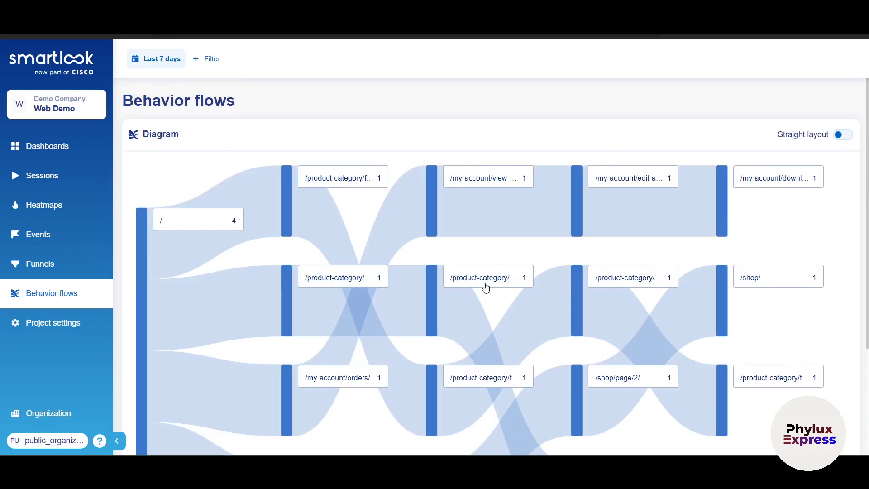
left_click(490, 281)
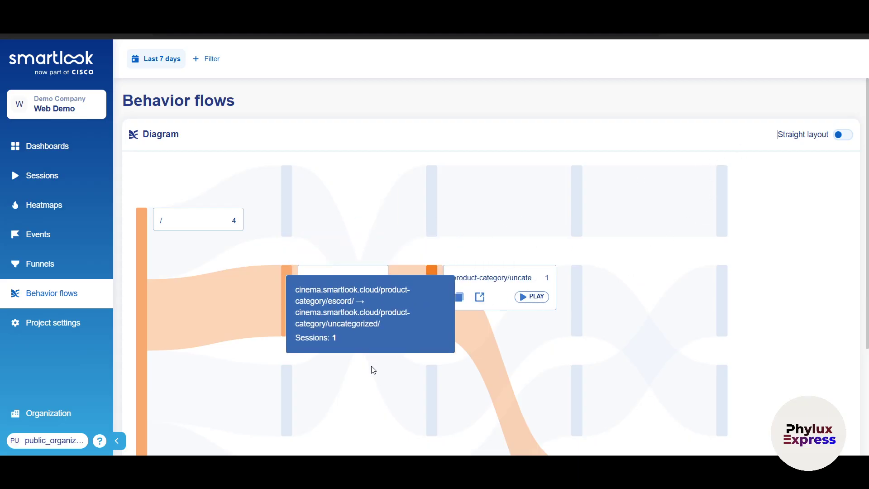
scroll(372, 368, "down", 3)
left_click(63, 334)
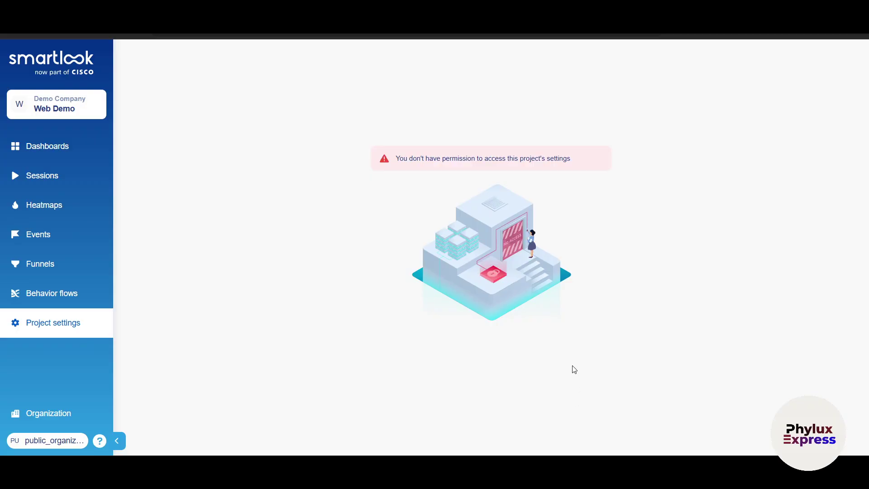
Step: Return to the Web Demo Project overview showing 8 heatmaps, 14 events and 1 funnel
left_click(79, 162)
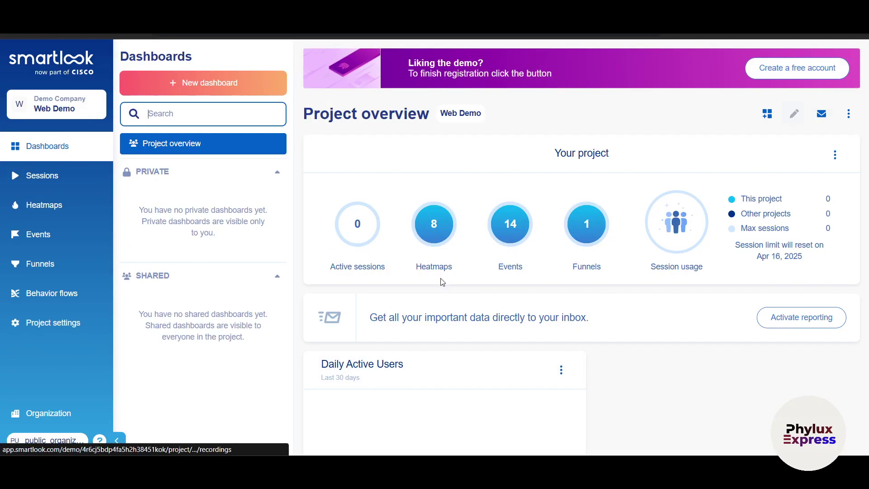